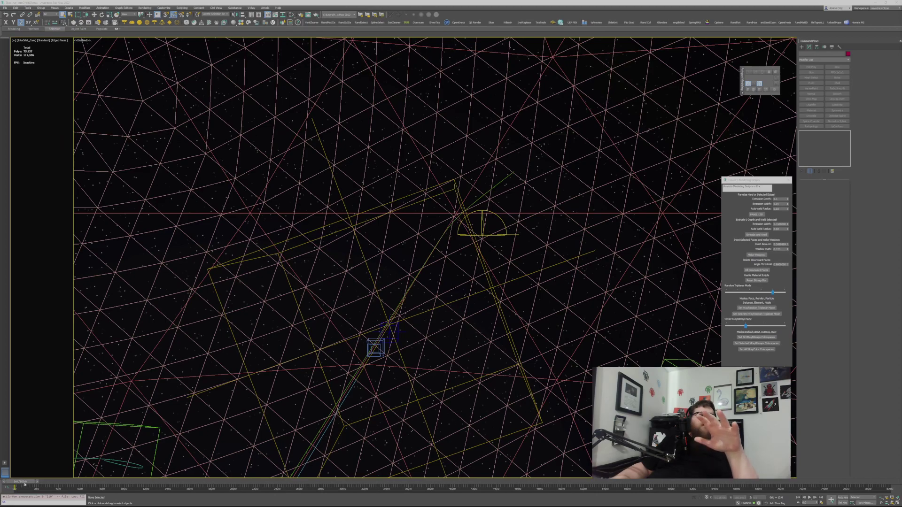
# Step: Scrub the timeline to about frame 80 and select the point helper that moves the ship along its path
pyautogui.click(496, 187)
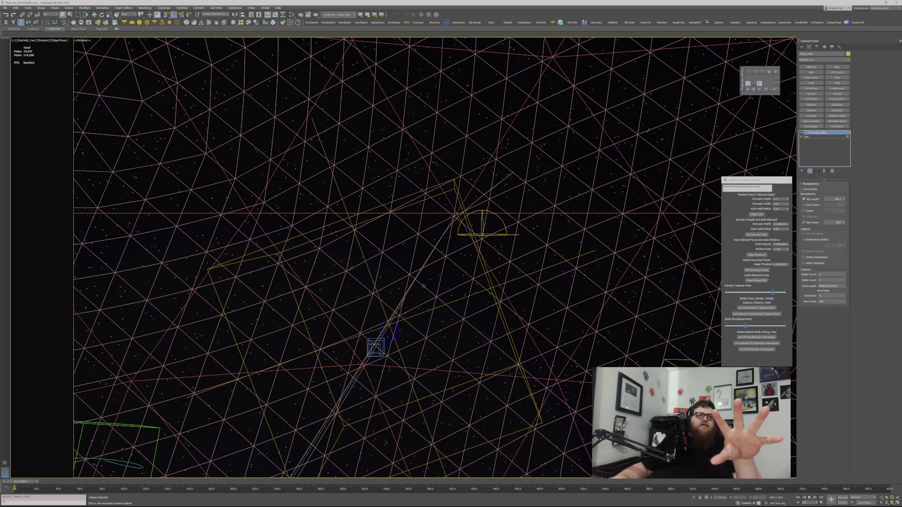
pyautogui.moveTo(32, 479); pyautogui.dragTo(114, 469)
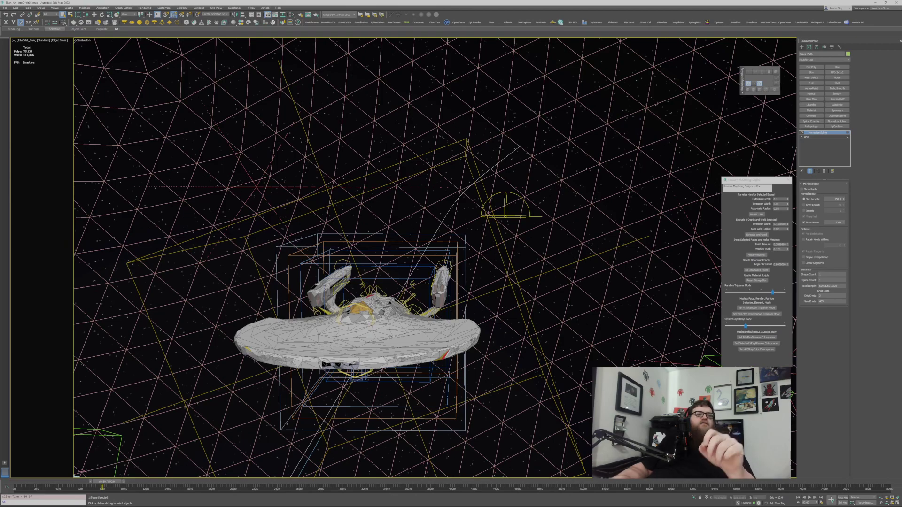
pyautogui.doubleClick(382, 312)
pyautogui.click(547, 244)
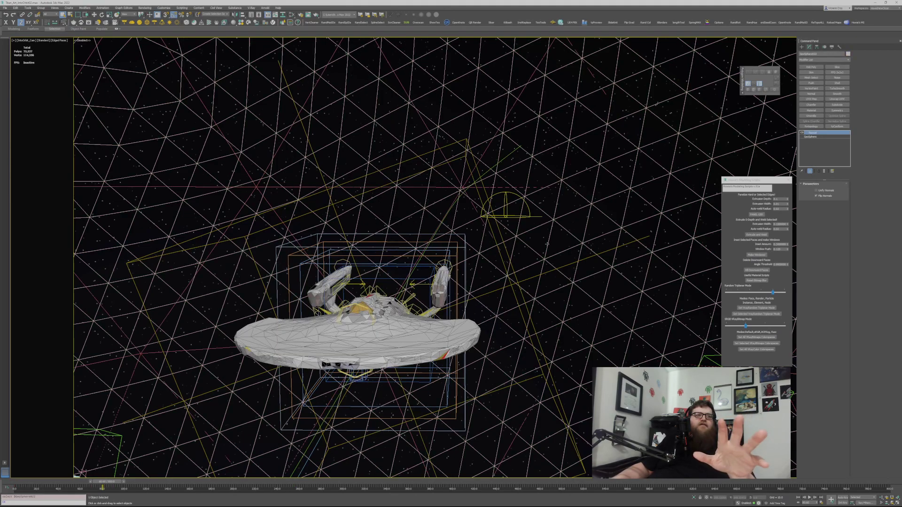
pyautogui.click(449, 252)
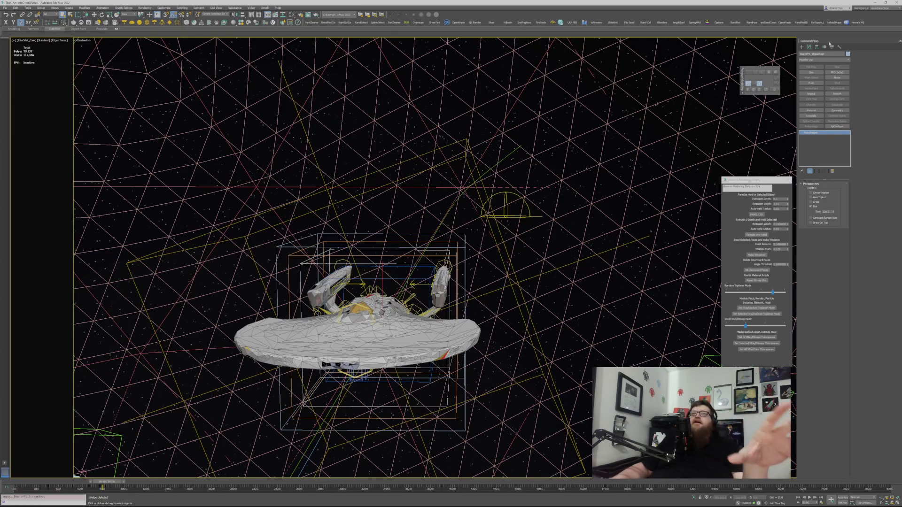
# Step: Expand the helper's Path Constraint position controller and inspect the layers of its Percent list controller
pyautogui.click(825, 47)
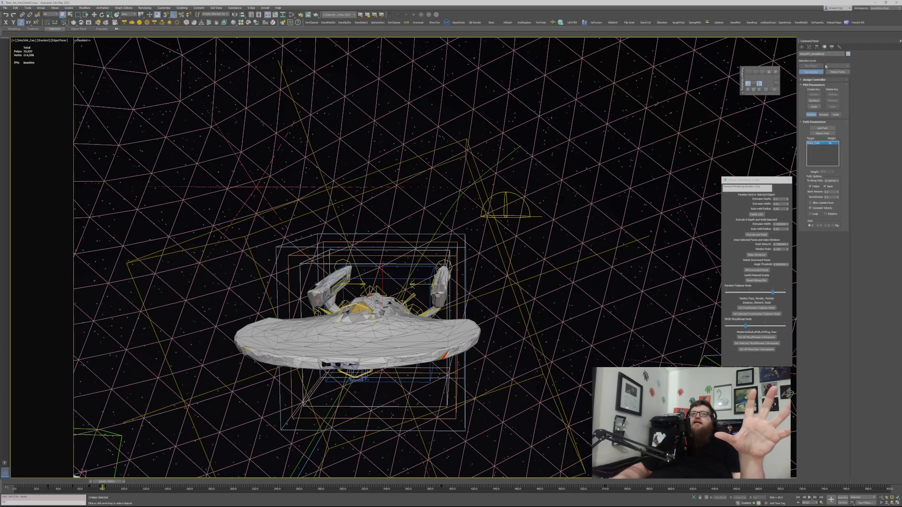
pyautogui.click(812, 80)
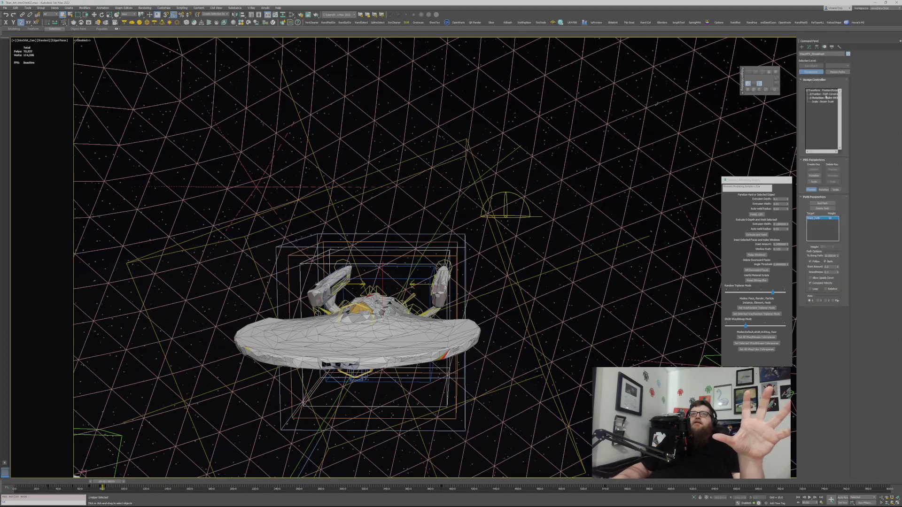
pyautogui.click(825, 94)
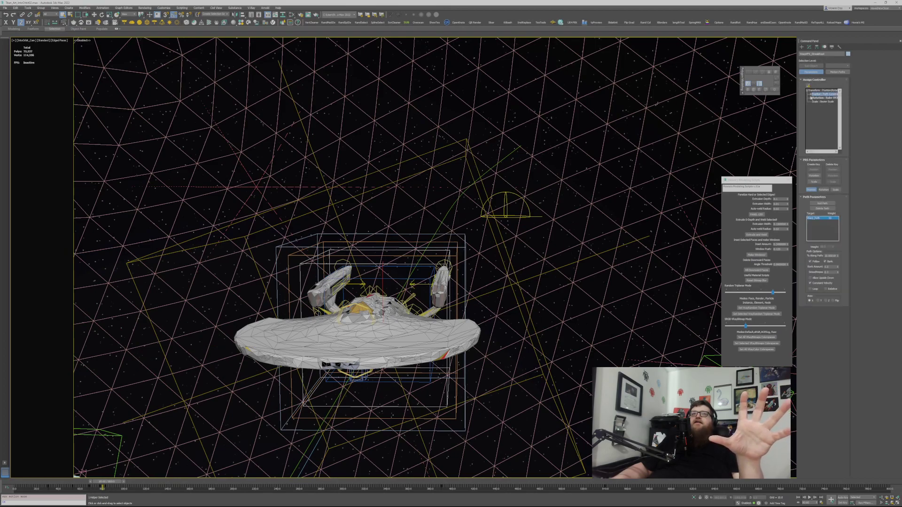
pyautogui.click(810, 95)
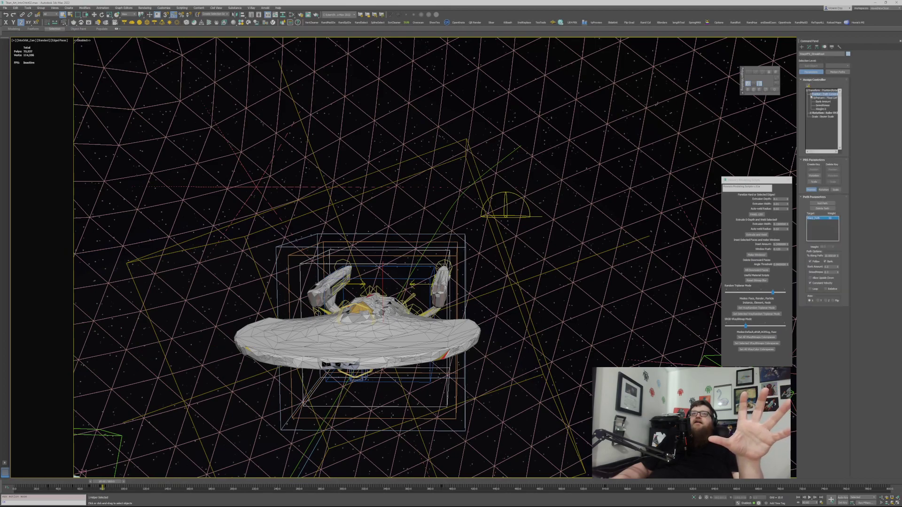
pyautogui.click(821, 98)
pyautogui.click(815, 98)
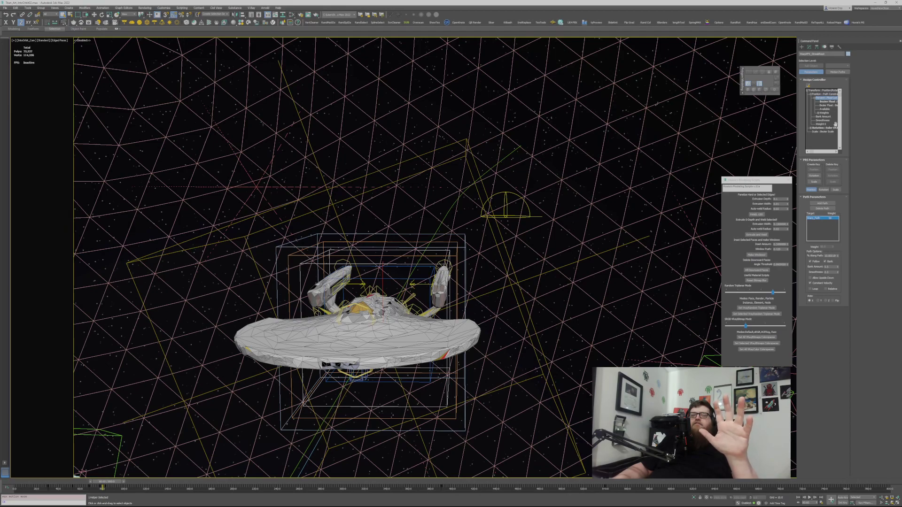
pyautogui.click(824, 113)
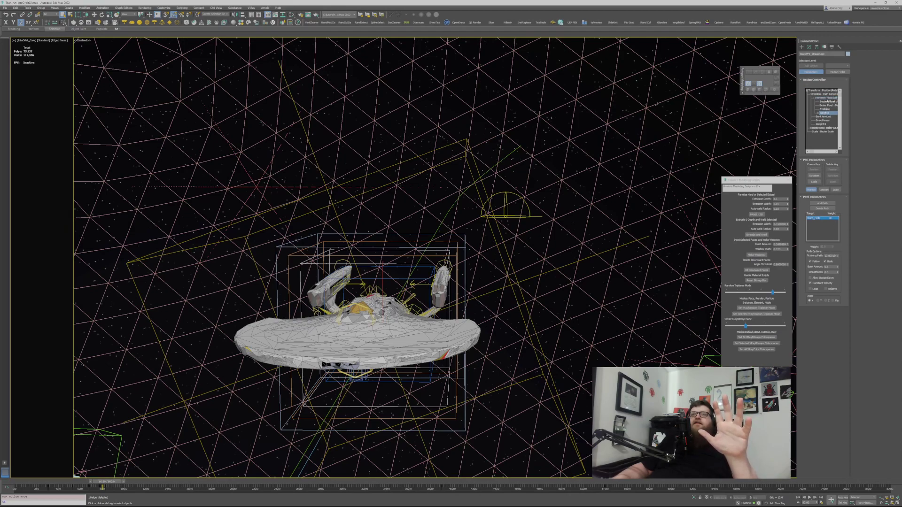
pyautogui.doubleClick(827, 100)
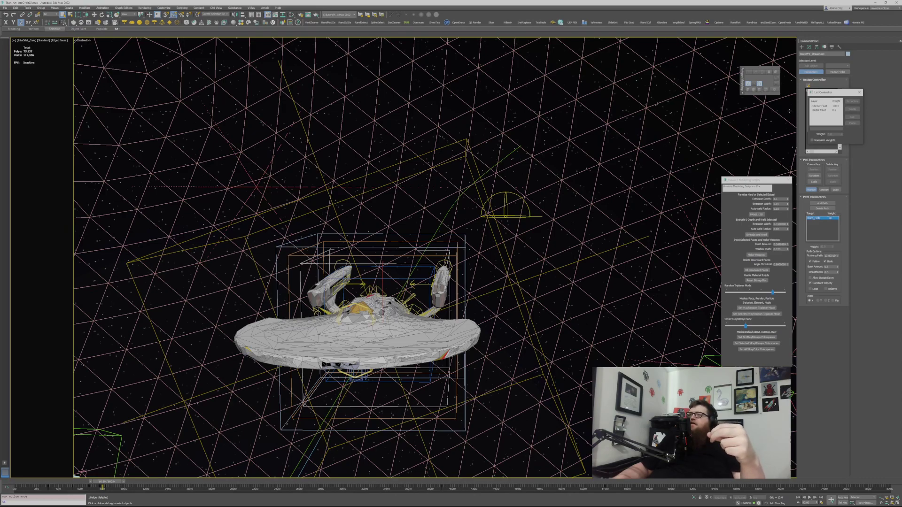
pyautogui.click(860, 92)
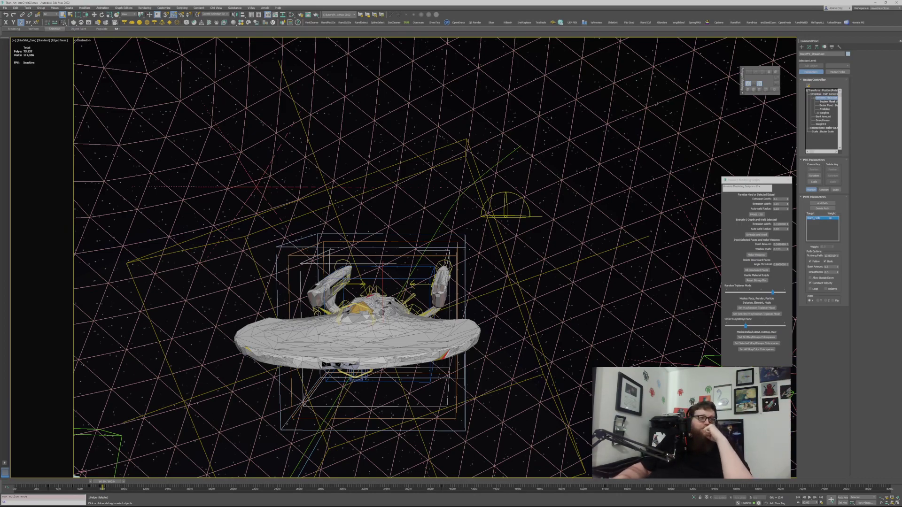
# Step: Open the Curve Editor for the selected helper and display the curve of its Position Percent track
pyautogui.rightClick(473, 278)
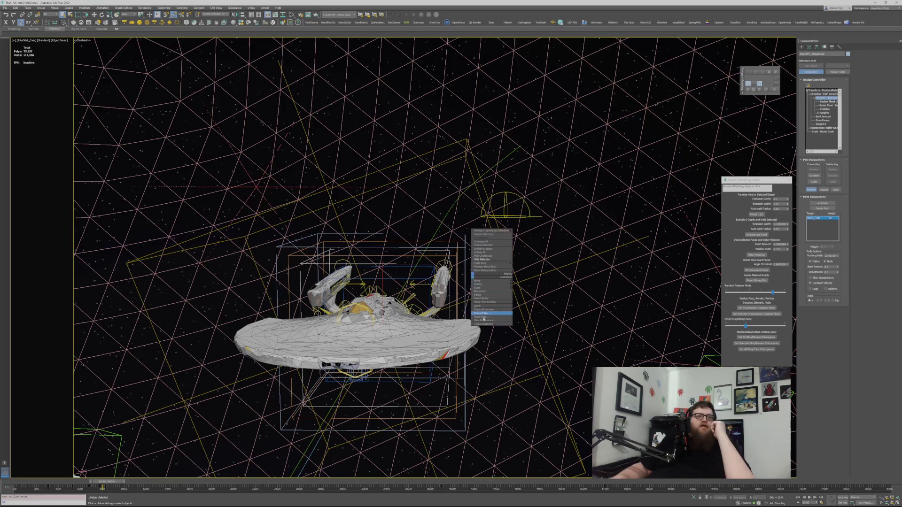
pyautogui.click(493, 316)
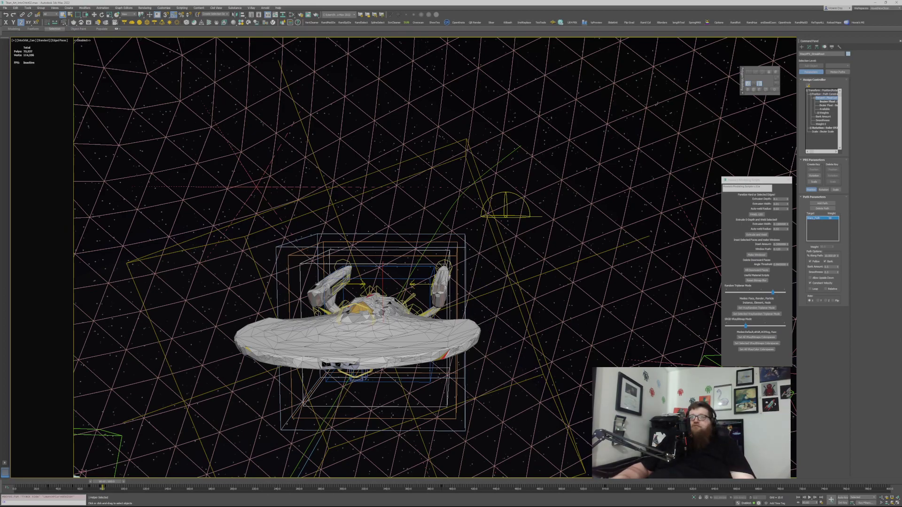
pyautogui.moveTo(606, 199); pyautogui.dragTo(185, 70)
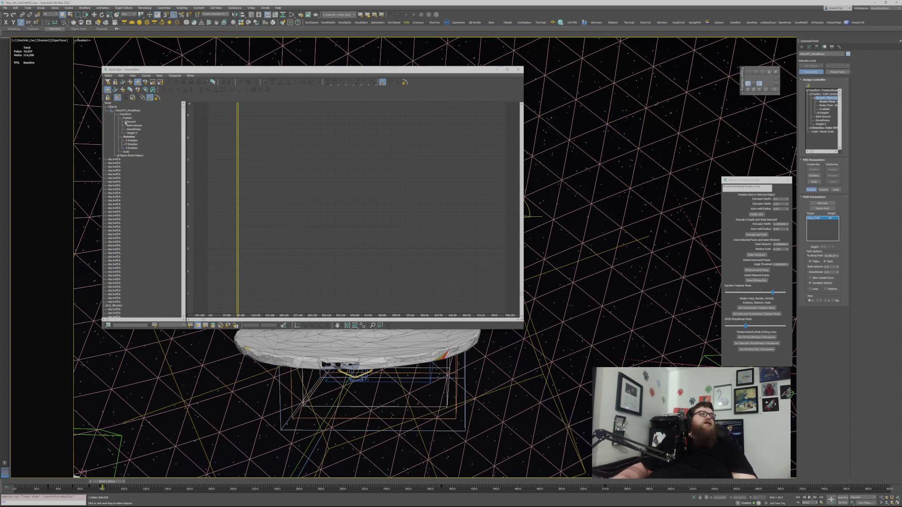
pyautogui.moveTo(294, 221); pyautogui.dragTo(337, 226, button='middle')
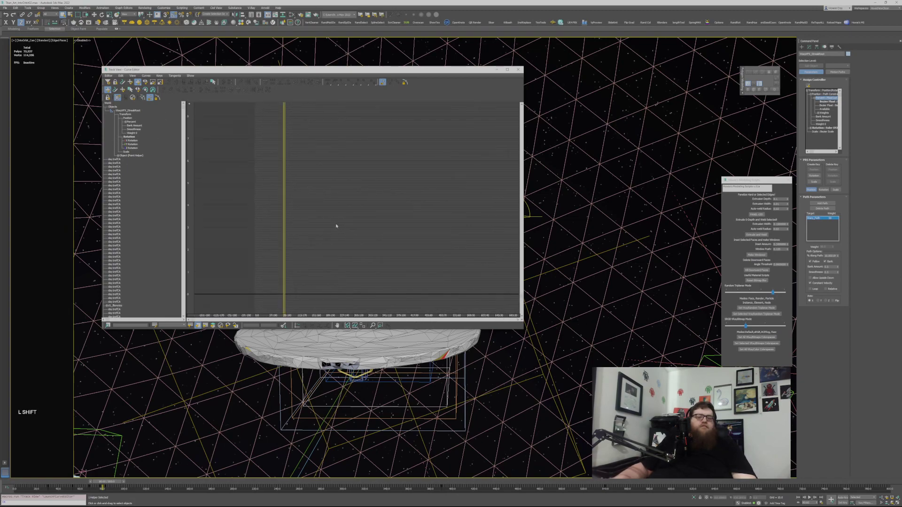
pyautogui.hotkey('shift', 'f')
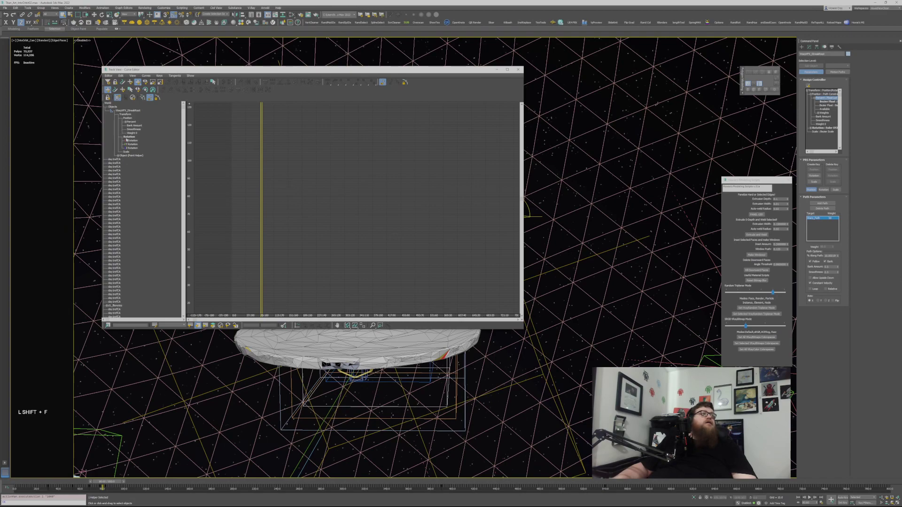
pyautogui.click(126, 122)
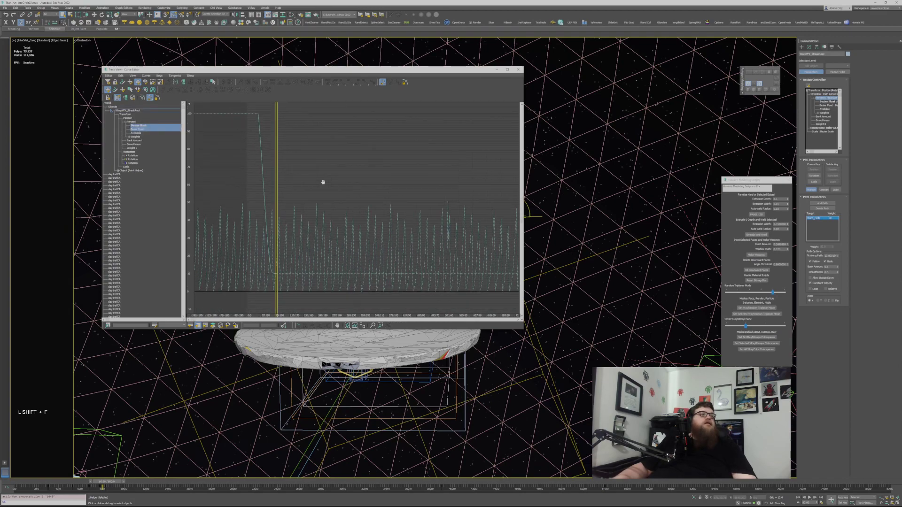
pyautogui.click(133, 123)
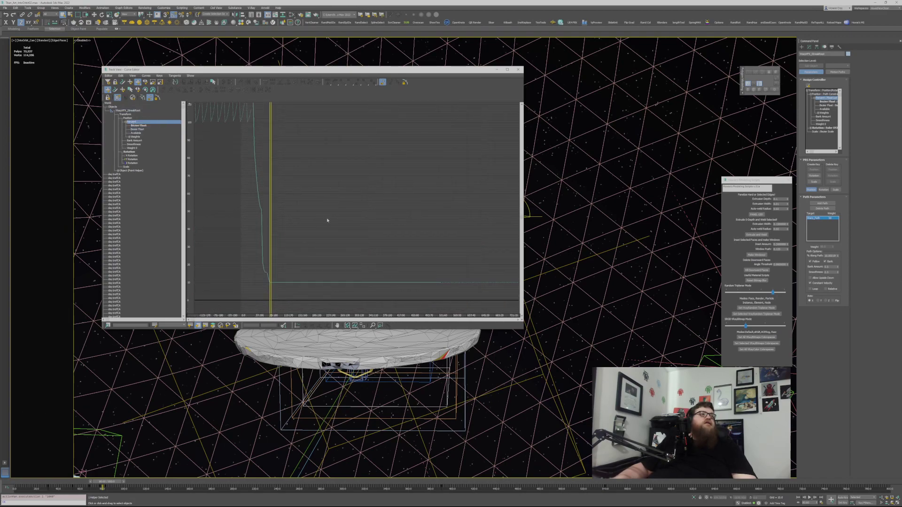
# Step: Examine the combined Percent curve closely along its descending section and up to where it levels out
pyautogui.moveTo(326, 220); pyautogui.dragTo(362, 192, button='middle')
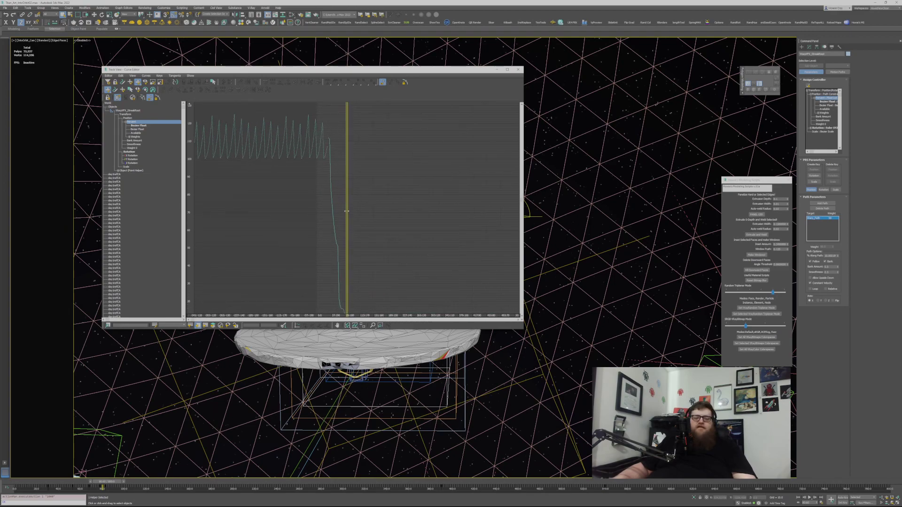
pyautogui.hotkey('alt', 'z')
pyautogui.moveTo(330, 232); pyautogui.dragTo(323, 192)
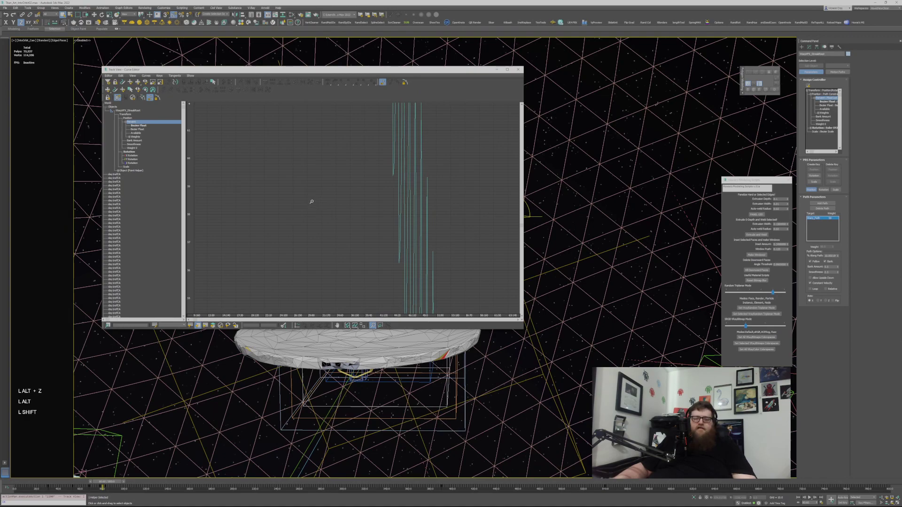
pyautogui.hotkey('alt', 'f')
pyautogui.click(243, 77)
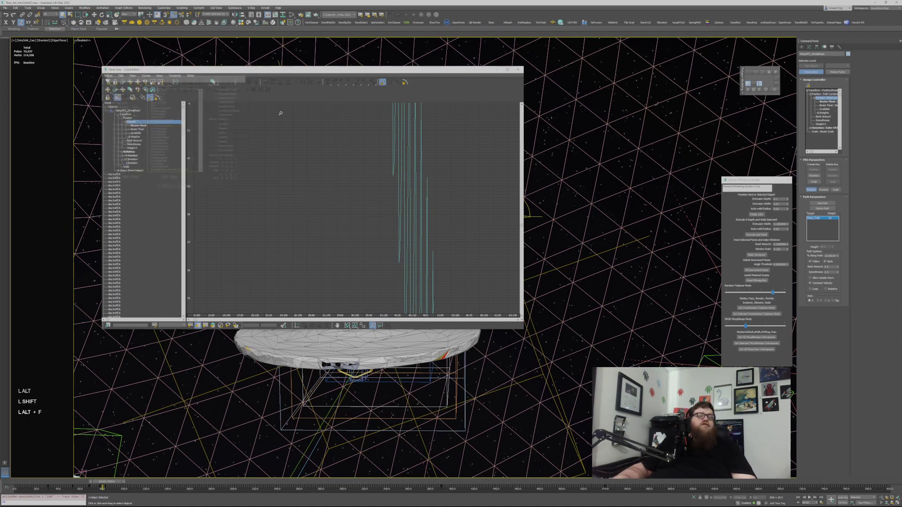
pyautogui.hotkey('shift', 'f')
pyautogui.moveTo(395, 223); pyautogui.dragTo(364, 212, button='middle')
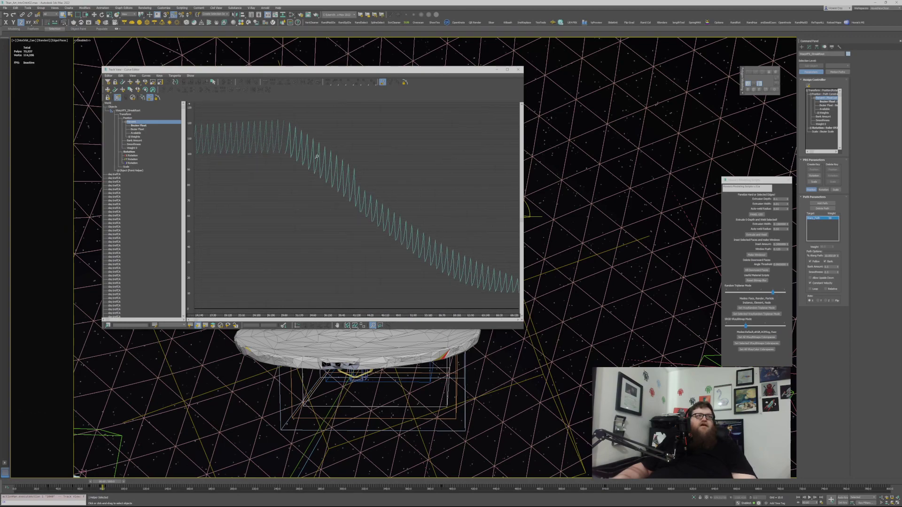
pyautogui.moveTo(369, 207); pyautogui.dragTo(267, 172, button='middle')
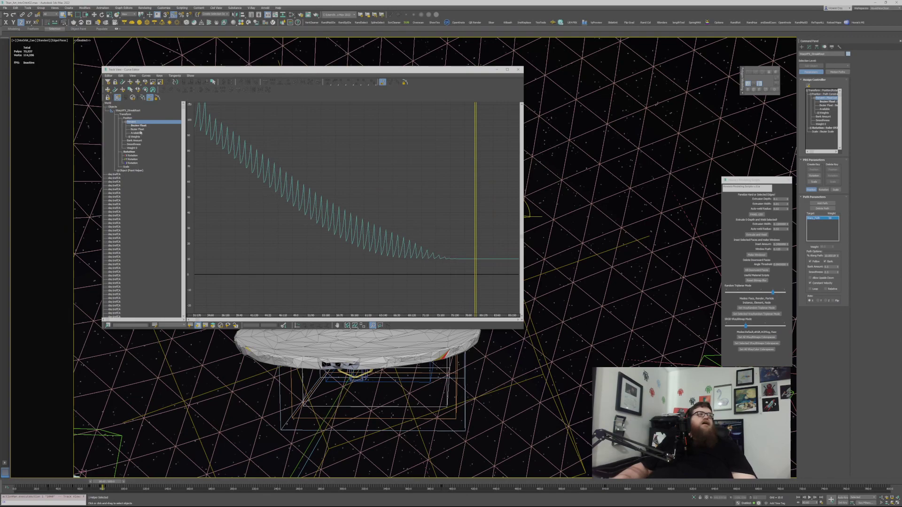
# Step: Examine the second Bezier Float curve under Percent across the length of the animation
pyautogui.click(137, 130)
pyautogui.moveTo(395, 183); pyautogui.dragTo(294, 165, button='middle')
pyautogui.moveTo(467, 177); pyautogui.dragTo(387, 183, button='middle')
pyautogui.moveTo(473, 183)
pyautogui.mouseDown(button='middle')
pyautogui.moveTo(356, 171)
pyautogui.moveTo(297, 186)
pyautogui.moveTo(164, 182)
pyautogui.mouseUp(button='middle')
pyautogui.moveTo(475, 200); pyautogui.dragTo(195, 191, button='middle')
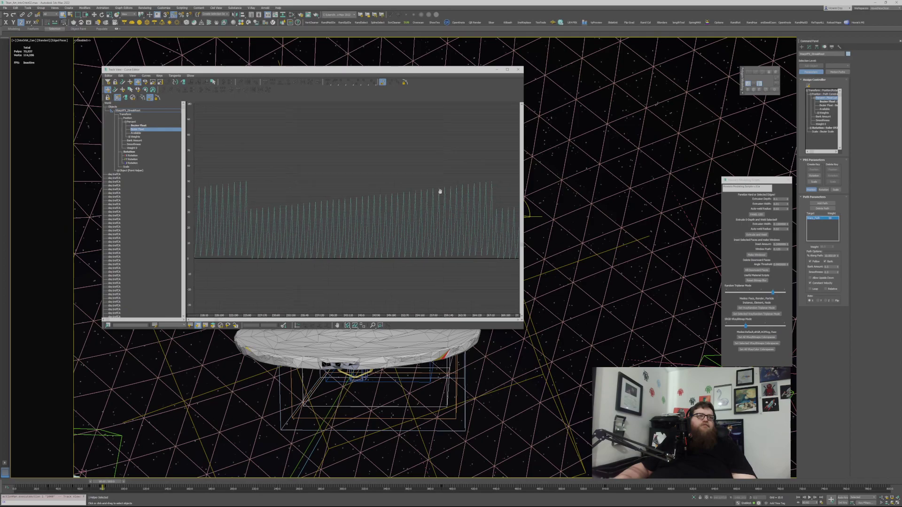
pyautogui.moveTo(439, 191); pyautogui.dragTo(197, 191, button='middle')
pyautogui.moveTo(496, 205); pyautogui.dragTo(198, 194, button='middle')
pyautogui.moveTo(418, 207); pyautogui.dragTo(204, 224, button='middle')
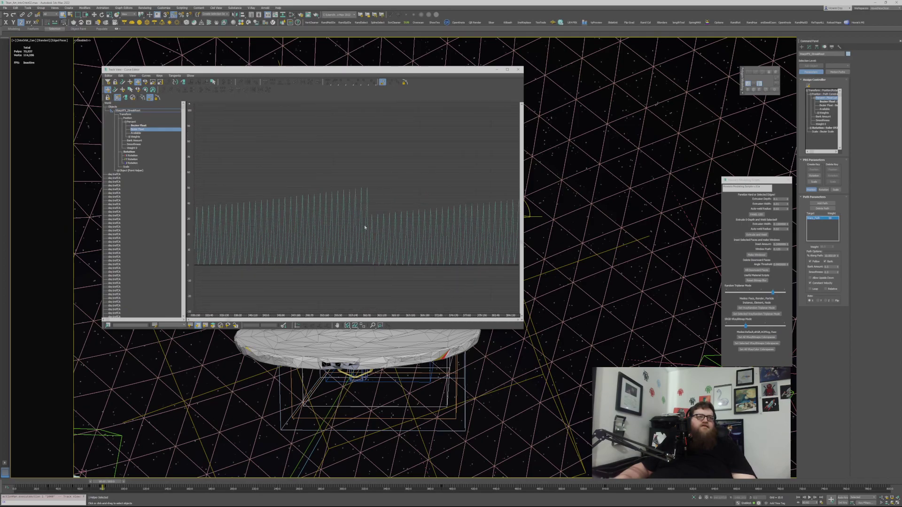
pyautogui.hotkey('alt', 'z')
pyautogui.moveTo(364, 227); pyautogui.dragTo(362, 306)
pyautogui.moveTo(451, 211); pyautogui.dragTo(449, 248)
pyautogui.moveTo(446, 229)
pyautogui.mouseDown(button='middle')
pyautogui.moveTo(173, 238)
pyautogui.moveTo(389, 237)
pyautogui.mouseUp(button='middle')
pyautogui.rightClick(388, 236)
# Step: Select keys on the second Bezier Float curve and inspect its repeating spikes at closer range
pyautogui.moveTo(300, 155); pyautogui.dragTo(469, 255)
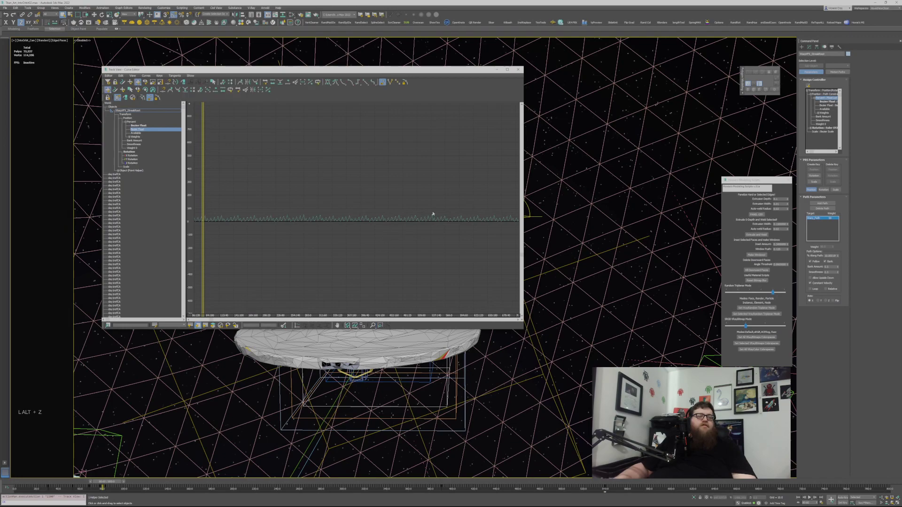
pyautogui.hotkey('alt', 'z')
pyautogui.moveTo(431, 216); pyautogui.dragTo(422, 161)
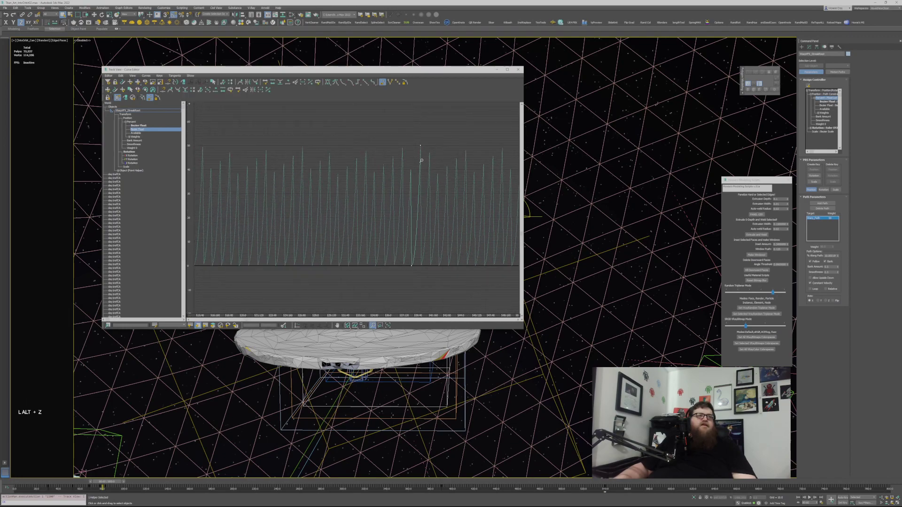
pyautogui.rightClick(401, 256)
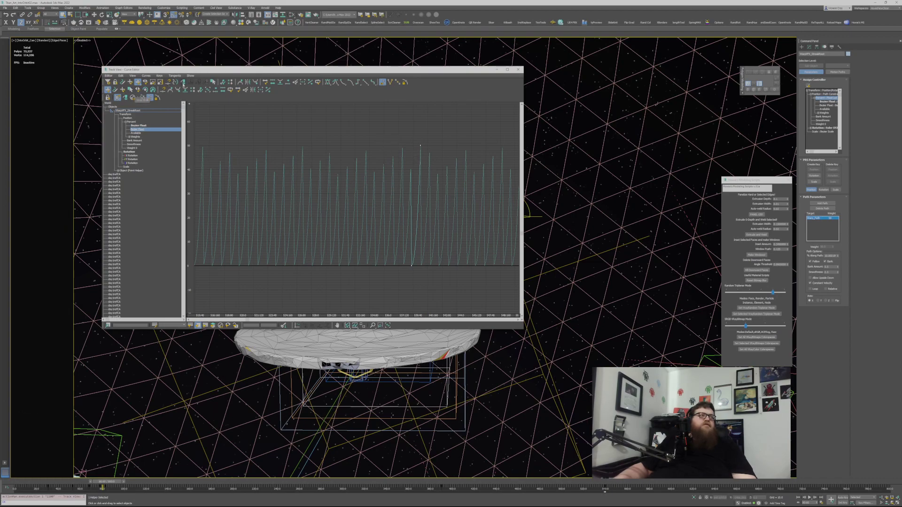
pyautogui.click(137, 90)
pyautogui.click(176, 94)
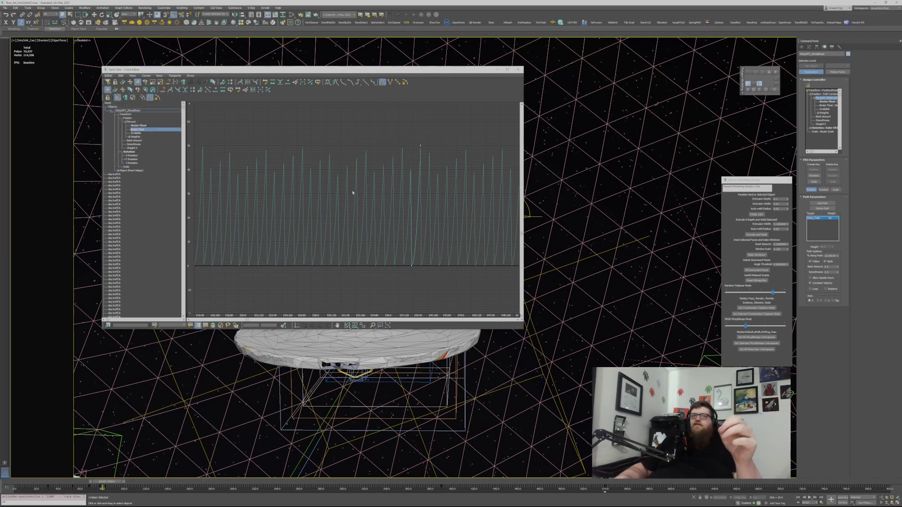
pyautogui.click(387, 179)
# Step: Examine the first Bezier Float curve under Percent around its drop, and display the Weights track
pyautogui.click(141, 126)
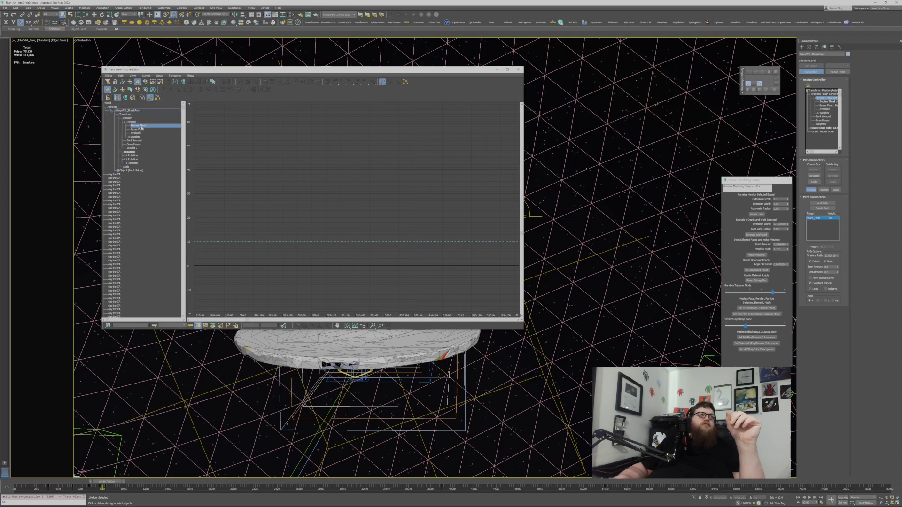
pyautogui.moveTo(465, 184); pyautogui.dragTo(488, 184, button='middle')
pyautogui.moveTo(272, 185)
pyautogui.mouseDown(button='middle')
pyautogui.moveTo(489, 185)
pyautogui.moveTo(491, 195)
pyautogui.moveTo(487, 186)
pyautogui.mouseUp(button='middle')
pyautogui.hotkey('alt', 'z')
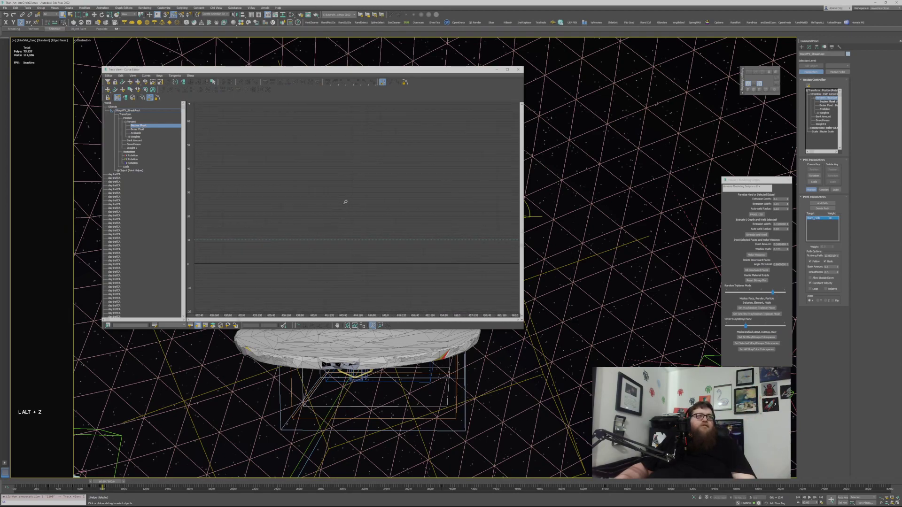
pyautogui.moveTo(346, 202); pyautogui.dragTo(201, 200)
pyautogui.moveTo(308, 219); pyautogui.dragTo(325, 134)
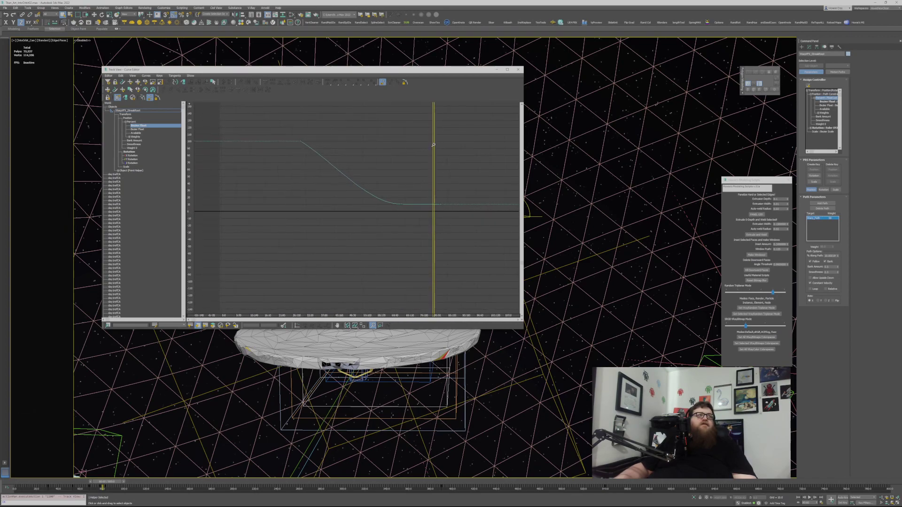
pyautogui.moveTo(434, 145)
pyautogui.mouseDown()
pyautogui.moveTo(351, 143)
pyautogui.moveTo(445, 150)
pyautogui.mouseUp()
pyautogui.rightClick(369, 147)
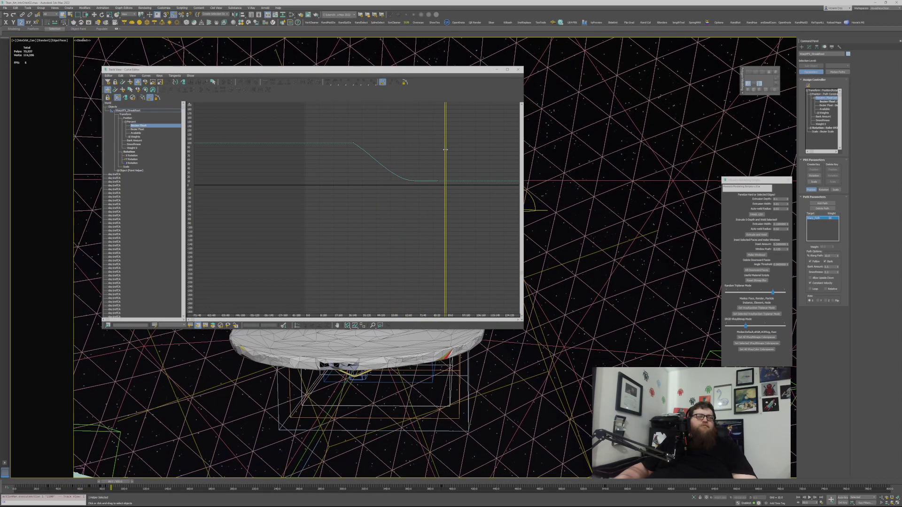
pyautogui.click(136, 137)
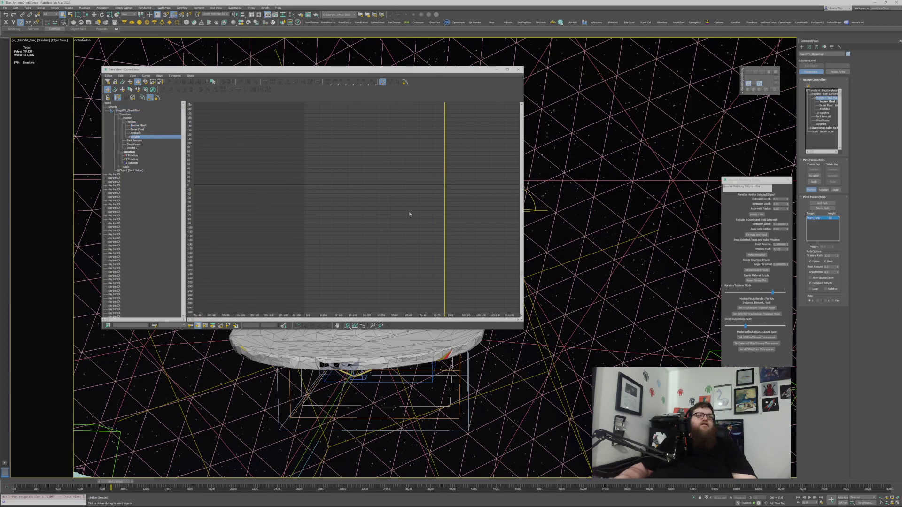
# Step: Close the Curve Editor and select the path-constrained shake helper among the nested helper boxes around the ship
pyautogui.click(518, 69)
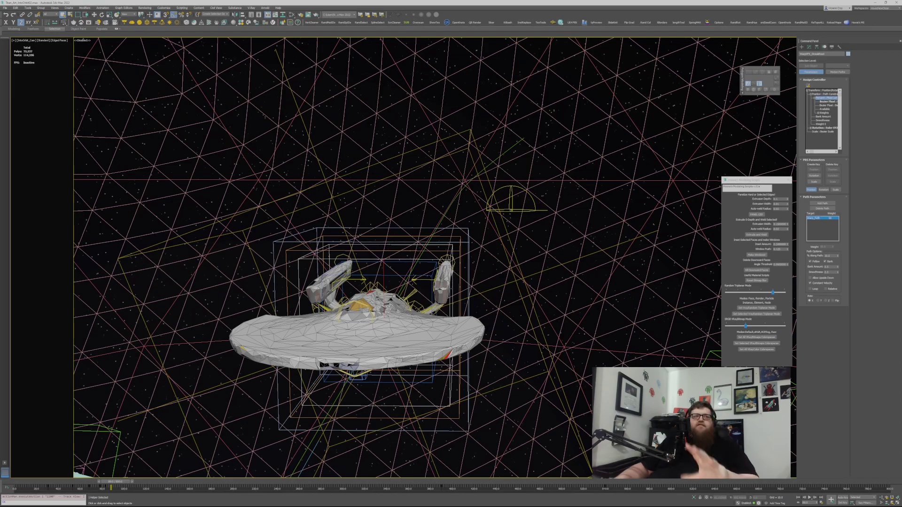
pyautogui.click(428, 277)
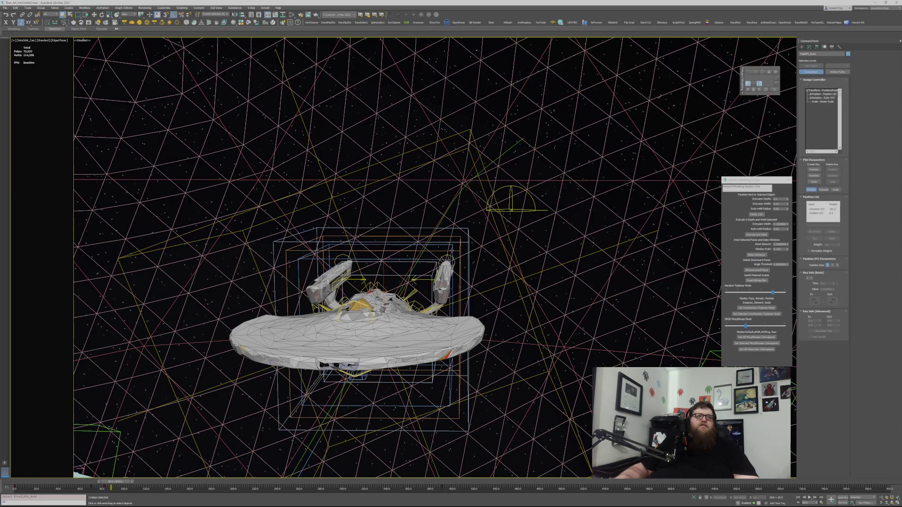
pyautogui.click(436, 260)
pyautogui.click(451, 246)
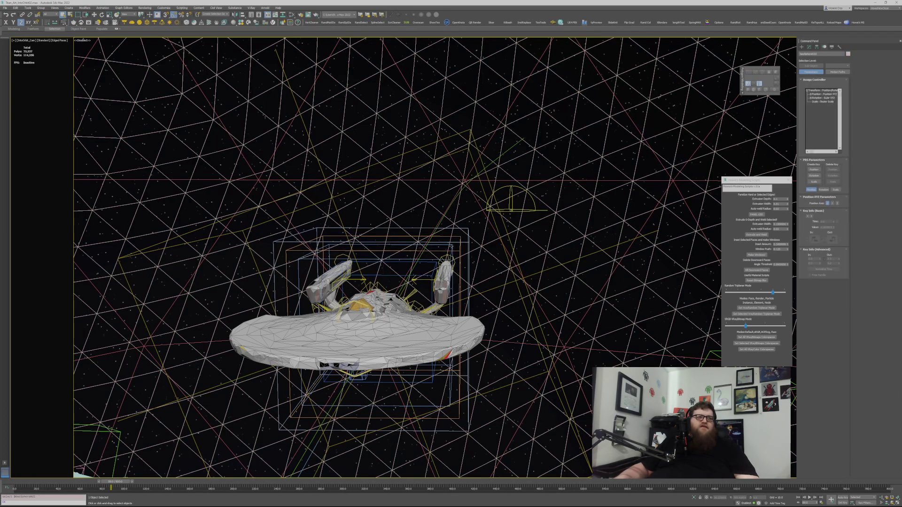
pyautogui.click(452, 245)
pyautogui.press('pagedown')
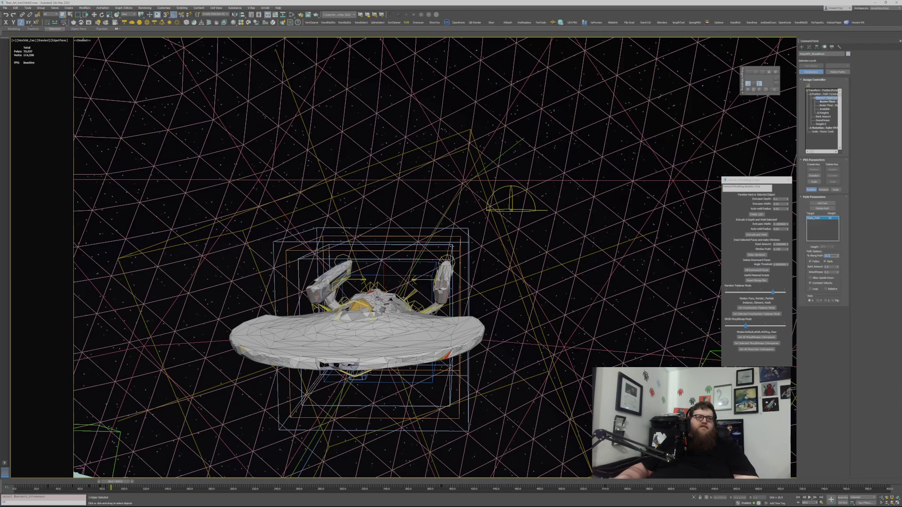
# Step: Inspect the ship's linked hierarchy by selecting its helper boxes together with everything parented beneath them
pyautogui.doubleClick(453, 248)
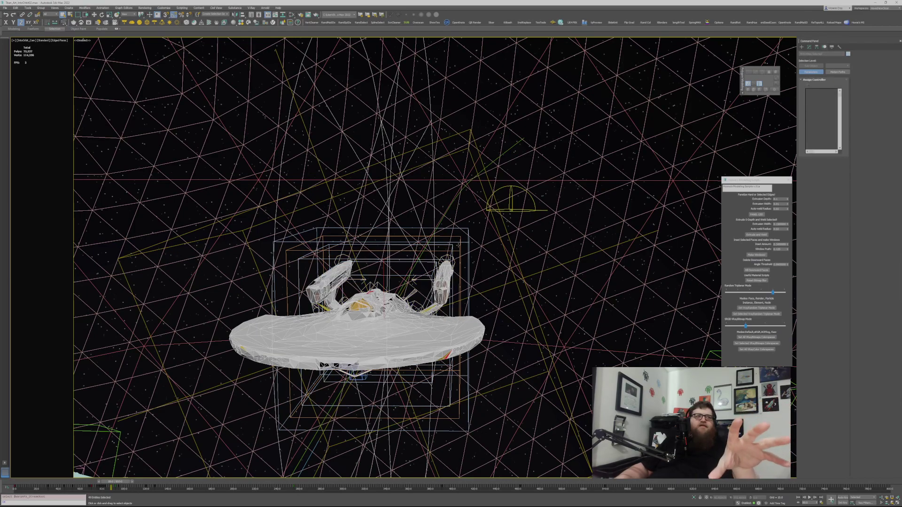
pyautogui.doubleClick(460, 250)
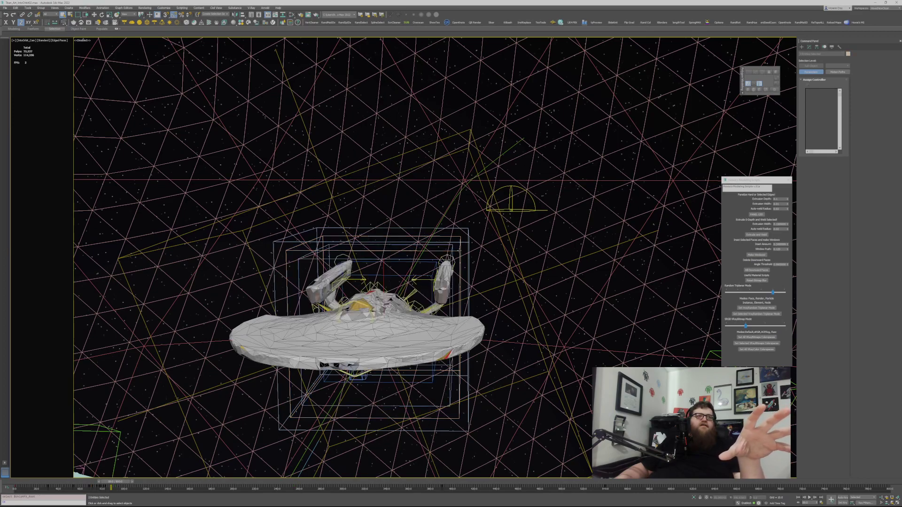
pyautogui.press('pagedown')
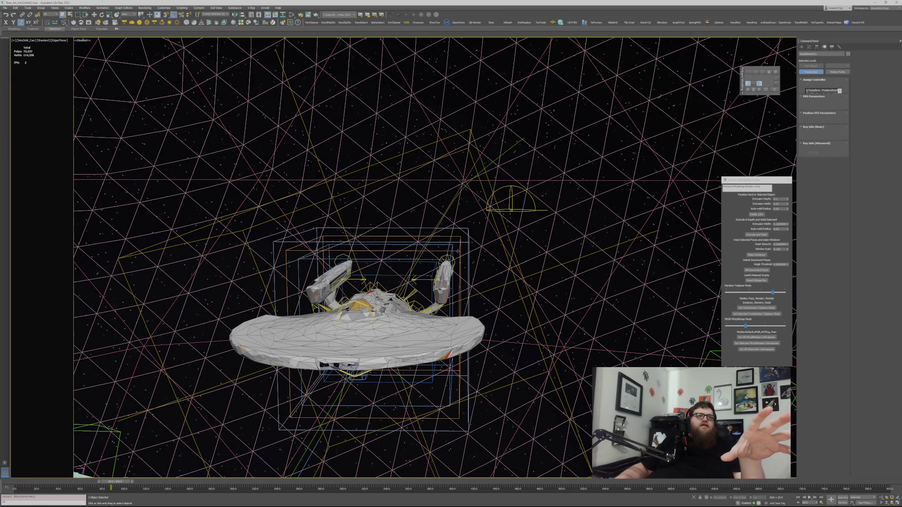
pyautogui.press('pageup')
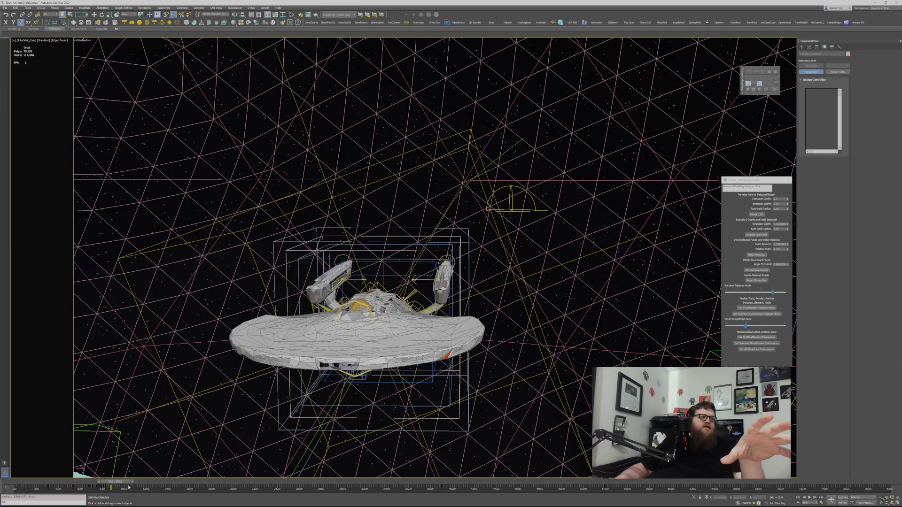
# Step: Scrub the timeline back to the ship's arrival and select the hierarchy of the large helper box surrounding it
pyautogui.moveTo(129, 487); pyautogui.dragTo(107, 482)
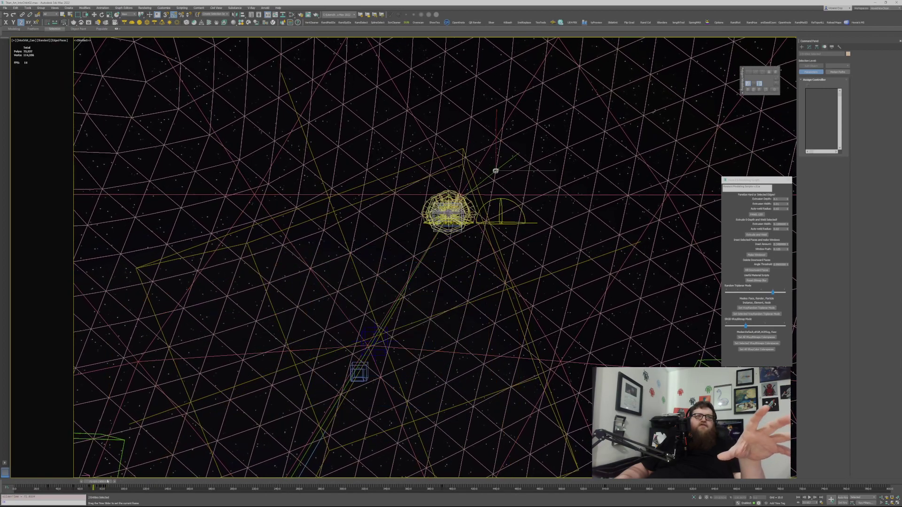
pyautogui.moveTo(107, 482)
pyautogui.mouseDown()
pyautogui.moveTo(96, 481)
pyautogui.moveTo(106, 480)
pyautogui.mouseUp()
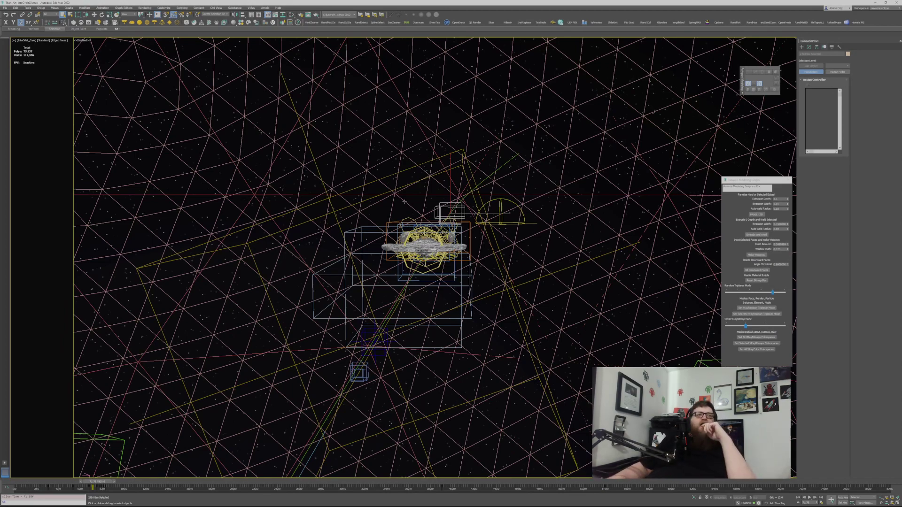
pyautogui.click(349, 234)
pyautogui.click(351, 234)
pyautogui.click(352, 233)
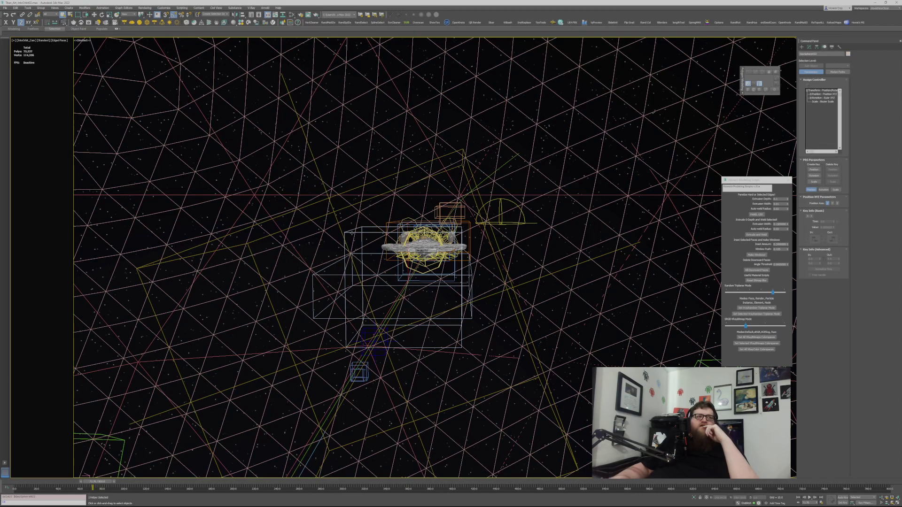
pyautogui.click(344, 233)
pyautogui.doubleClick(344, 233)
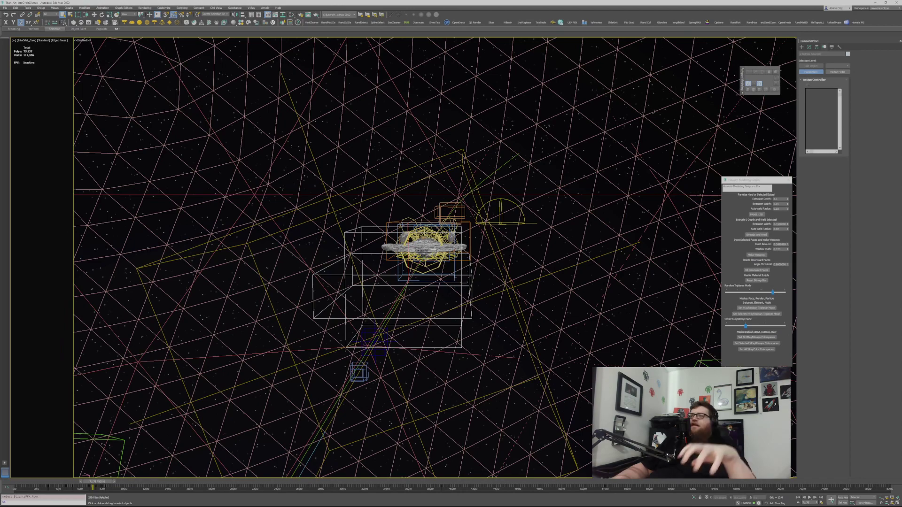
# Step: Turn off Display as Box in the object properties of the wide effect object just below the ship
pyautogui.click(329, 276)
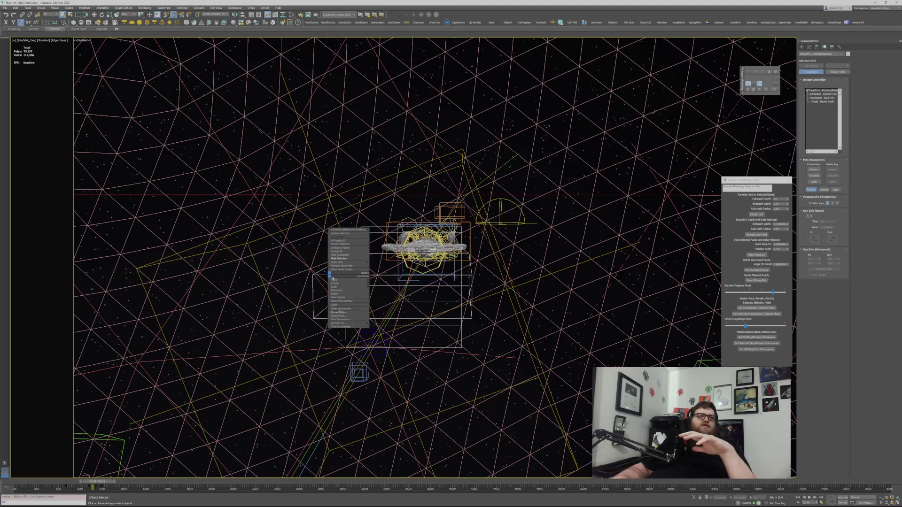
pyautogui.hotkey('alt', 'Return')
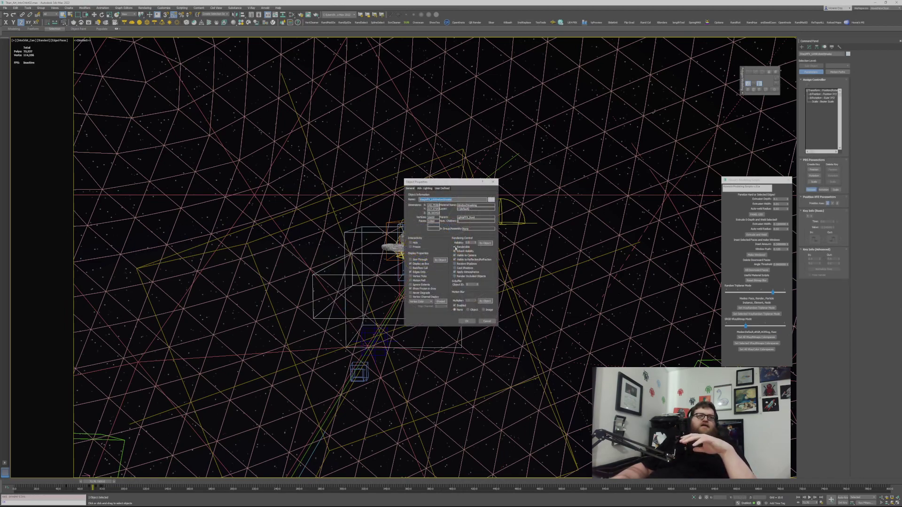
pyautogui.click(417, 266)
pyautogui.click(467, 321)
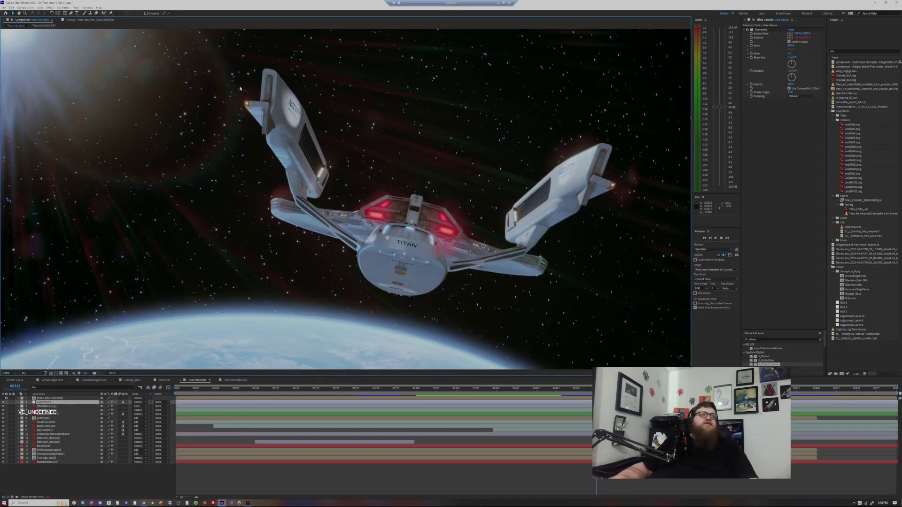
# Step: In After Effects, display the rendered Titan footage and scrub it to the ship's warp arrival
pyautogui.click(92, 20)
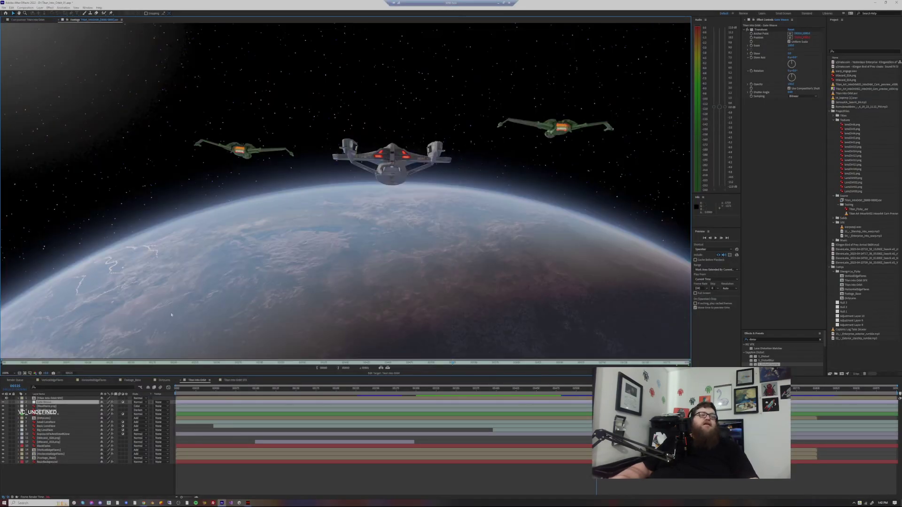
pyautogui.click(74, 363)
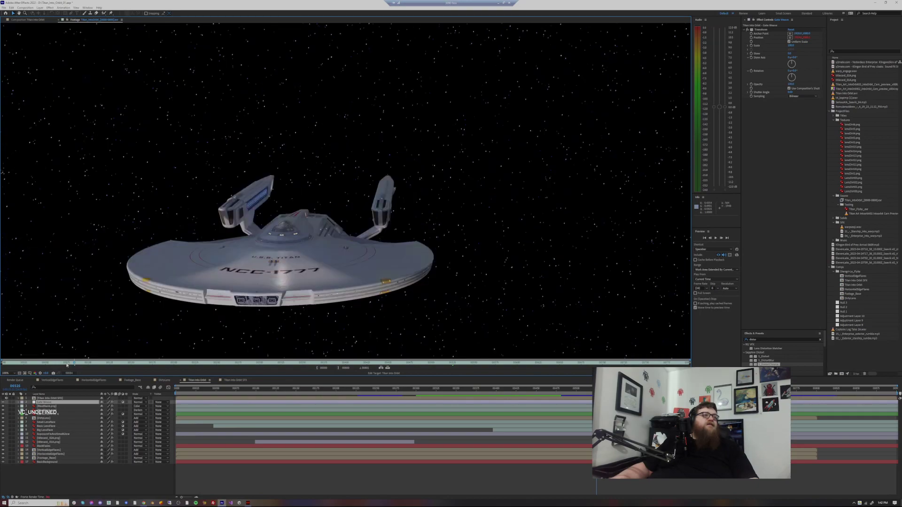
pyautogui.moveTo(61, 363); pyautogui.dragTo(67, 359)
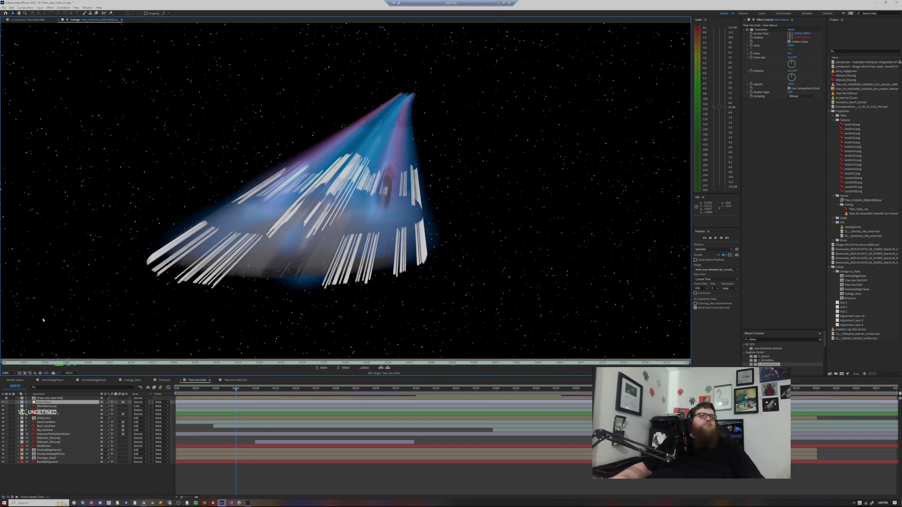
# Step: Examine the motion-blurred arrival frames one by one, comparing the streaked ship with the fully resolved hull
pyautogui.moveTo(63, 363); pyautogui.dragTo(65, 363)
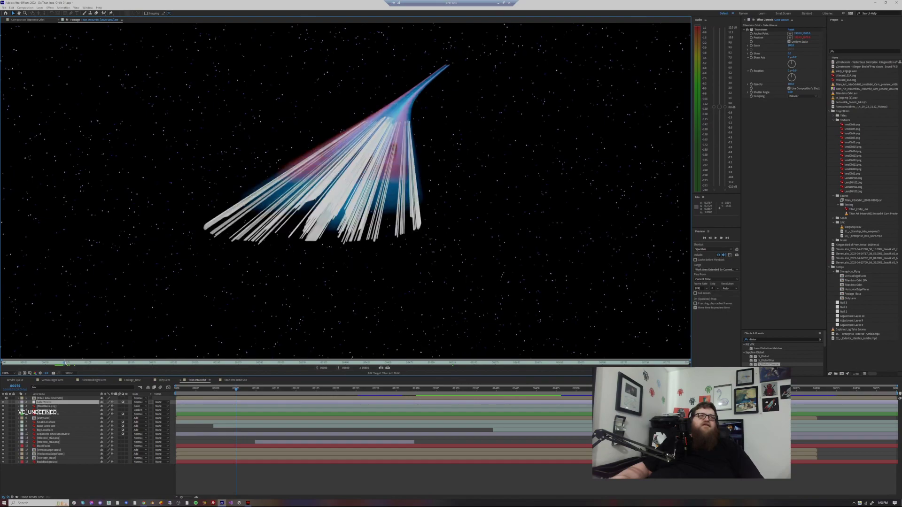
pyautogui.press('pagedown')
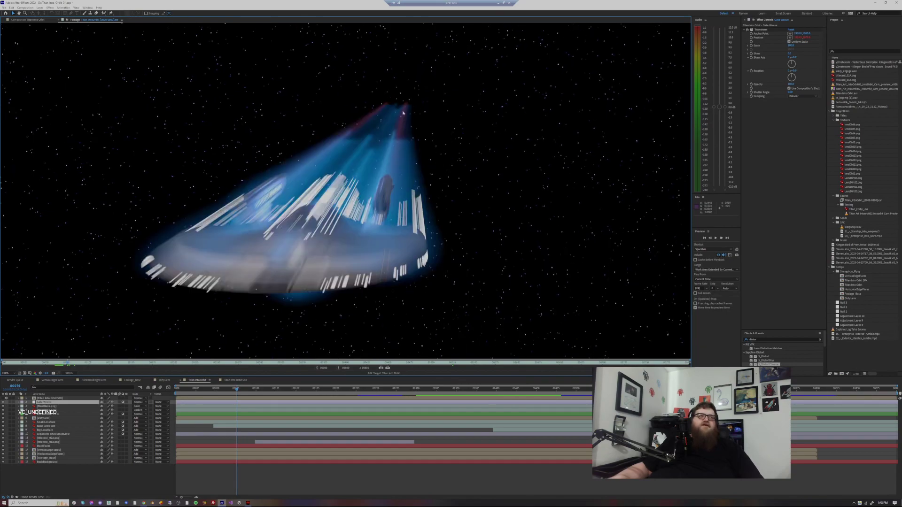
pyautogui.press('pagedown')
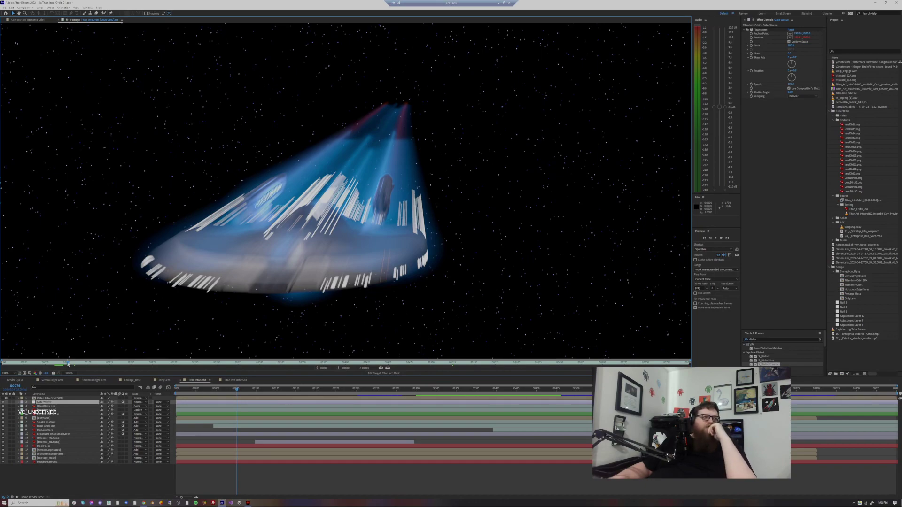
pyautogui.click(74, 364)
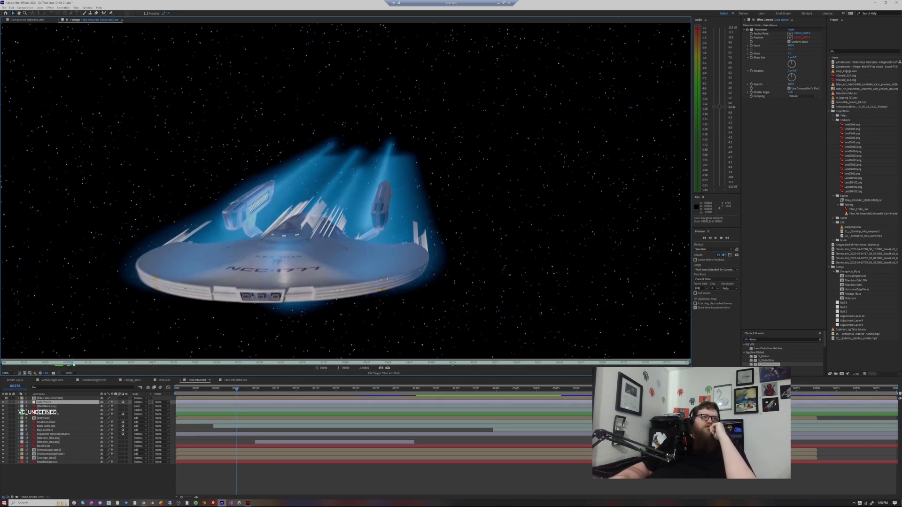
pyautogui.moveTo(73, 364); pyautogui.dragTo(73, 365)
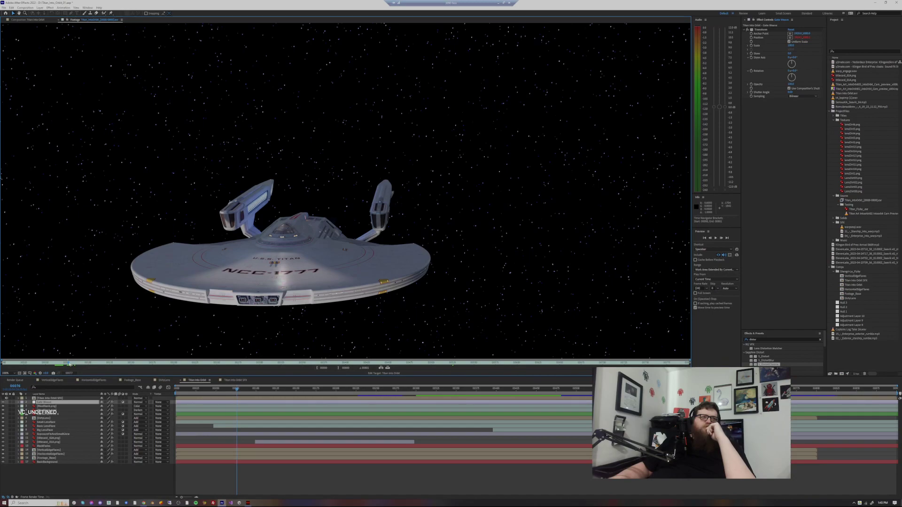
pyautogui.moveTo(70, 364)
pyautogui.mouseDown()
pyautogui.moveTo(40, 361)
pyautogui.moveTo(69, 360)
pyautogui.mouseUp()
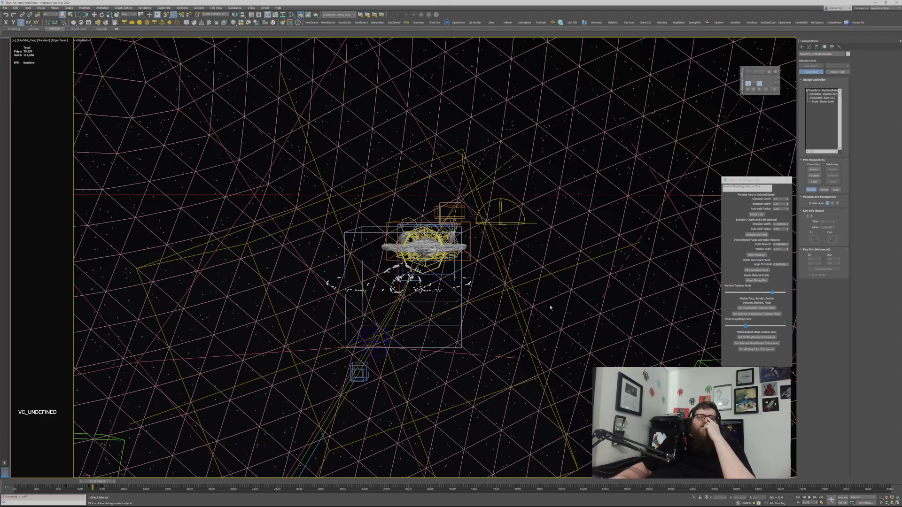
# Step: Switch to 3ds Max, display the V-Ray Camera render settings, and scrub the selected ship through its arrival
pyautogui.press('F10')
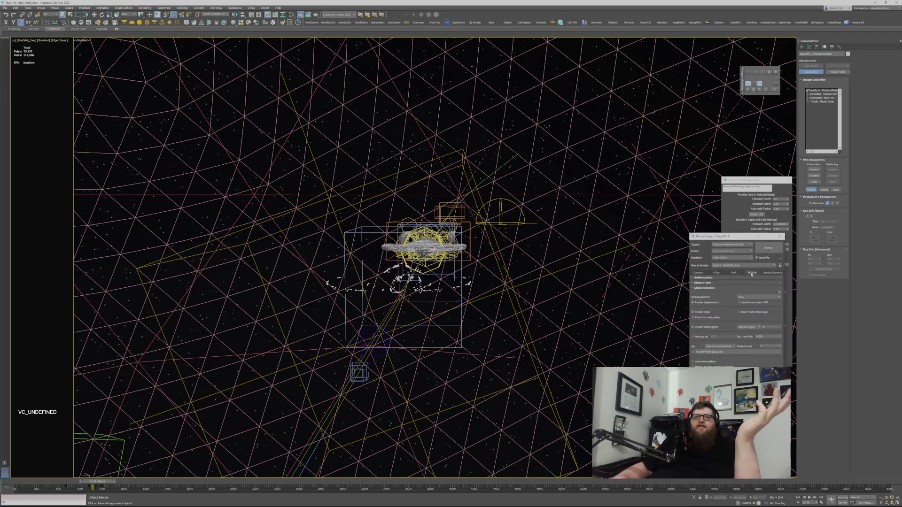
pyautogui.scroll(-3, 735, 319)
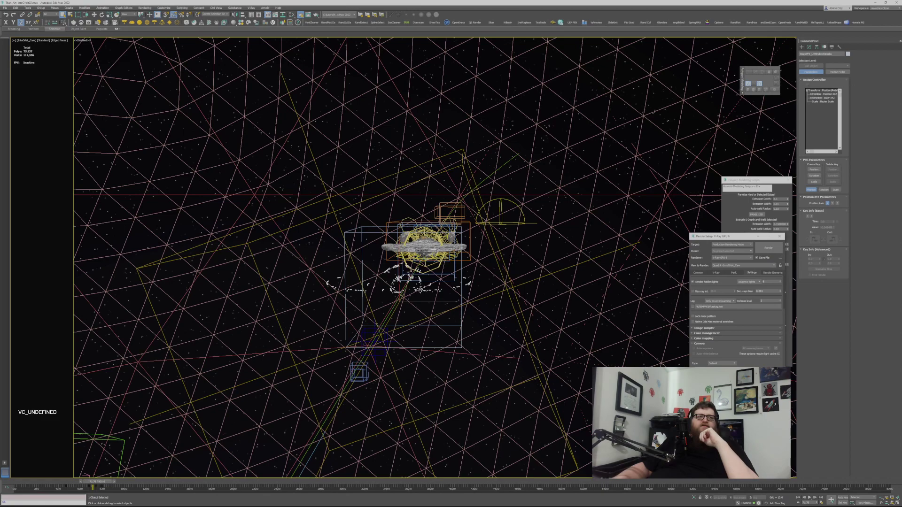
pyautogui.click(424, 250)
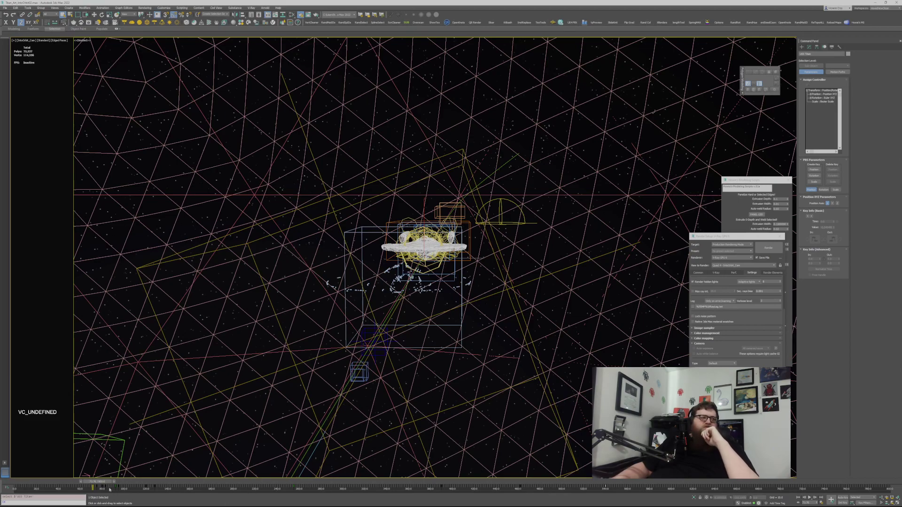
pyautogui.moveTo(107, 484)
pyautogui.mouseDown()
pyautogui.moveTo(98, 482)
pyautogui.moveTo(121, 480)
pyautogui.moveTo(103, 477)
pyautogui.mouseUp()
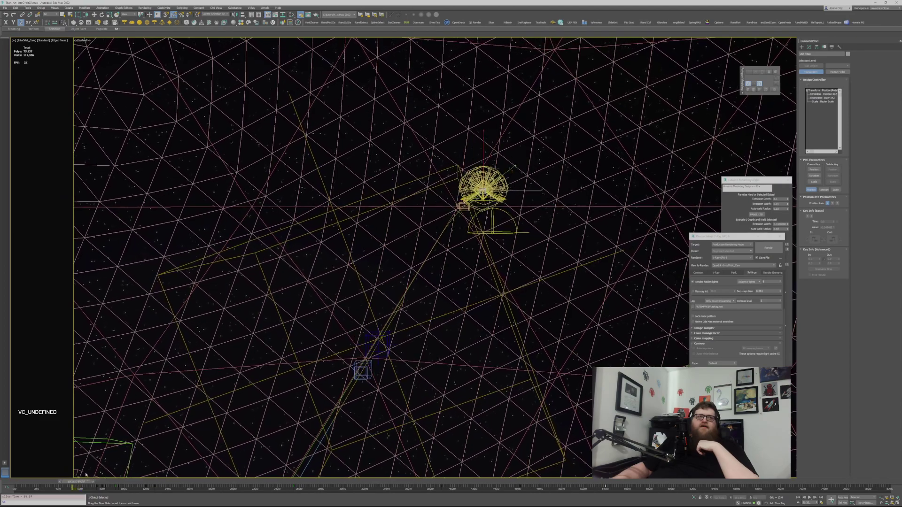
pyautogui.moveTo(79, 471); pyautogui.dragTo(116, 466)
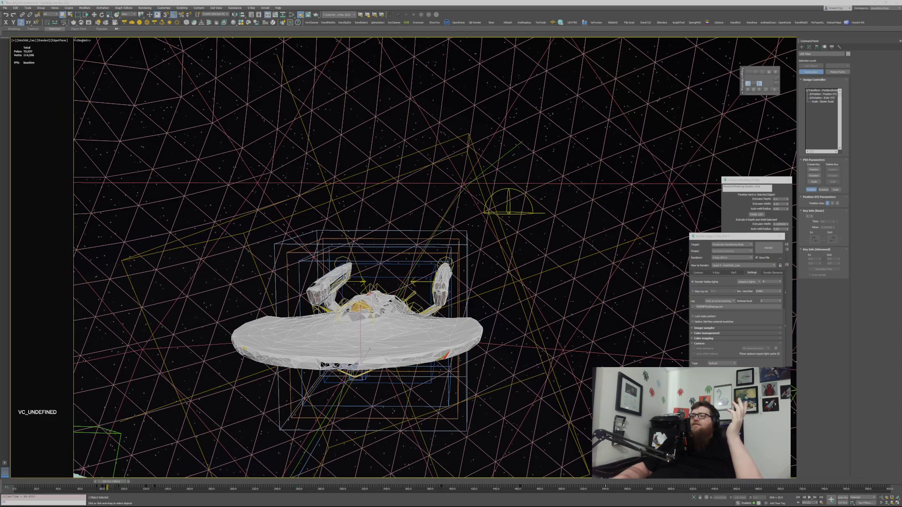
# Step: Switch to After Effects to check the arrival streak, and move the composition's playhead to an earlier frame
pyautogui.hotkey('alt', 'Tab')
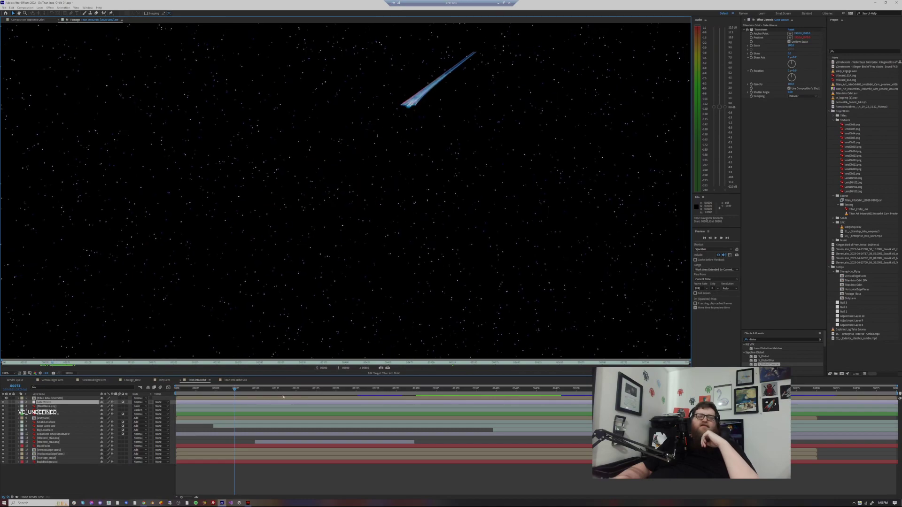
pyautogui.click(222, 389)
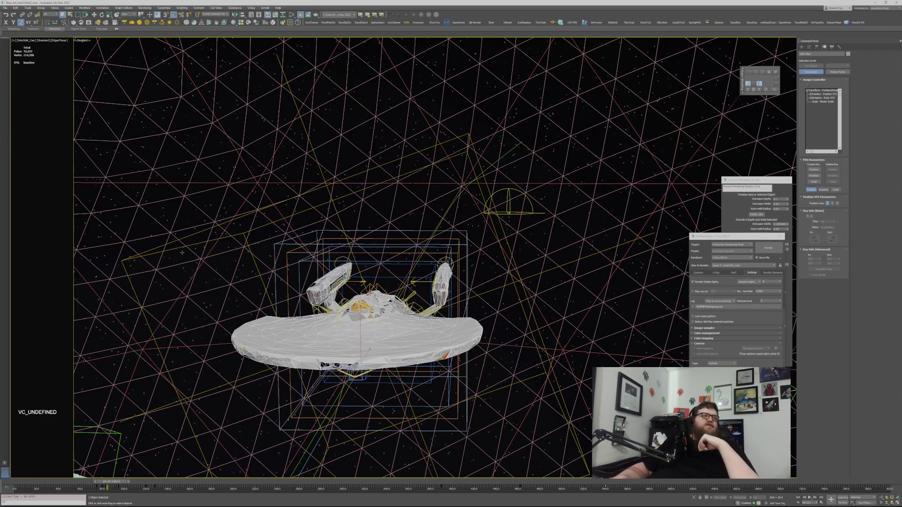
# Step: Back in 3ds Max, show the viewport grid and set the camera view to default shading without edged faces
pyautogui.doubleClick(499, 288)
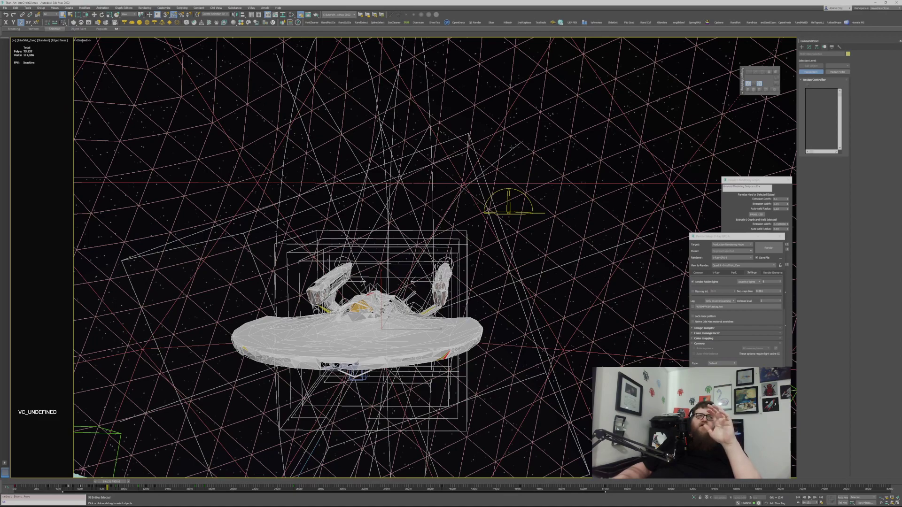
pyautogui.click(521, 256)
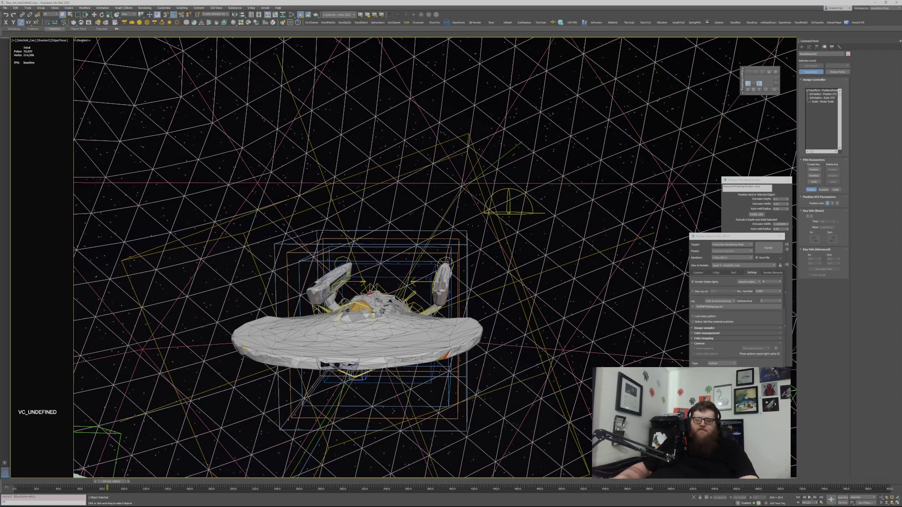
pyautogui.press('g')
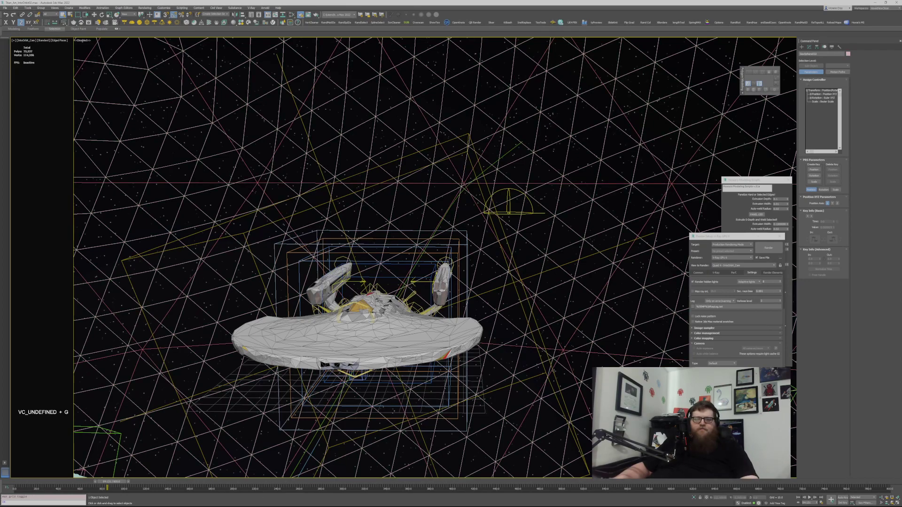
pyautogui.press('F4')
pyautogui.press('F3')
pyautogui.press('F4')
pyautogui.press('F3')
pyautogui.press('F4')
pyautogui.press('5')
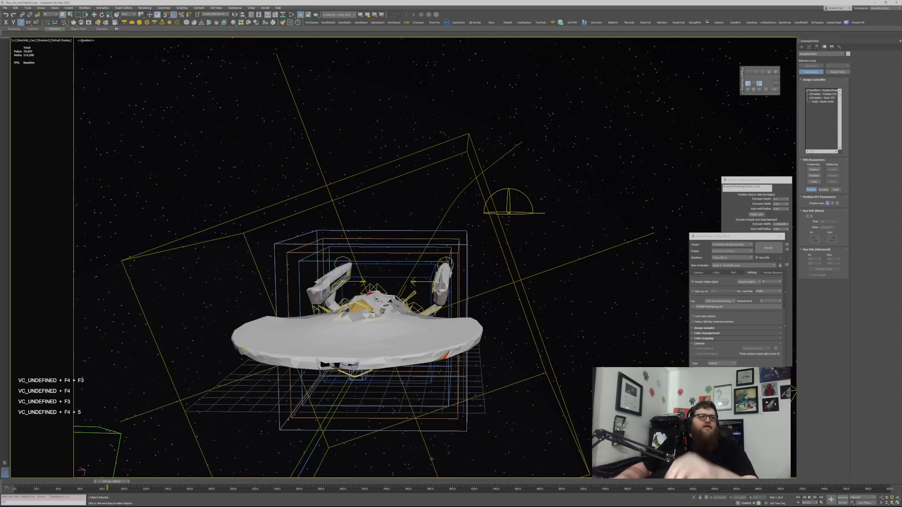
# Step: Scrub the animation back and forth through the starship's warp arrival to examine its motion in the shaded camera view
pyautogui.moveTo(111, 482); pyautogui.dragTo(191, 451)
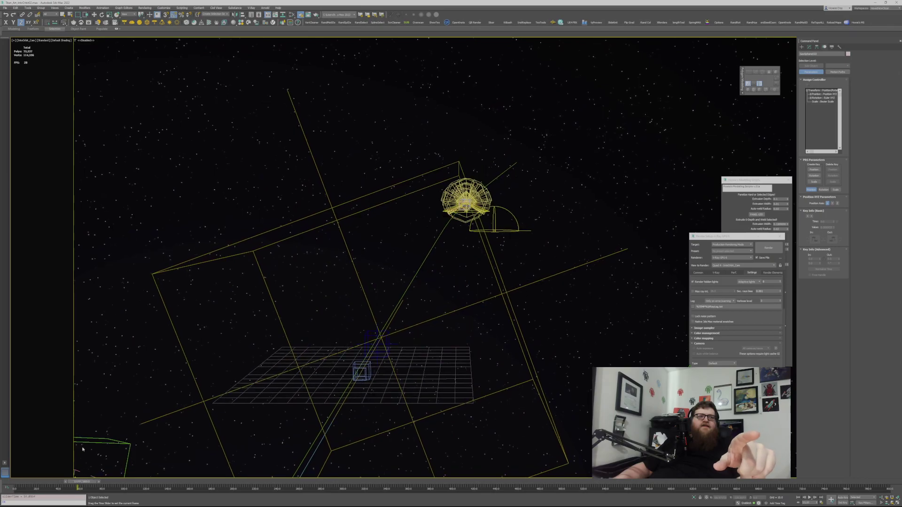
pyautogui.moveTo(141, 451); pyautogui.dragTo(83, 452)
pyautogui.press('q')
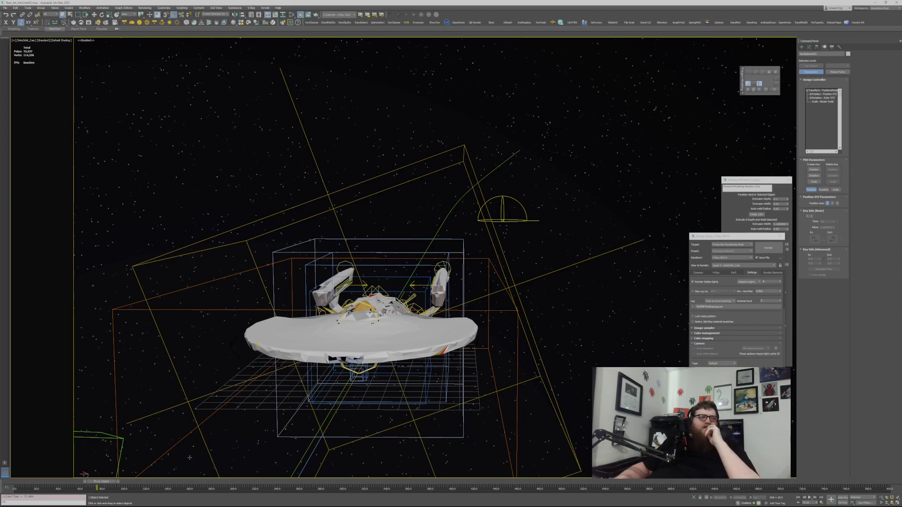
pyautogui.moveTo(117, 482); pyautogui.dragTo(80, 467)
pyautogui.press('q')
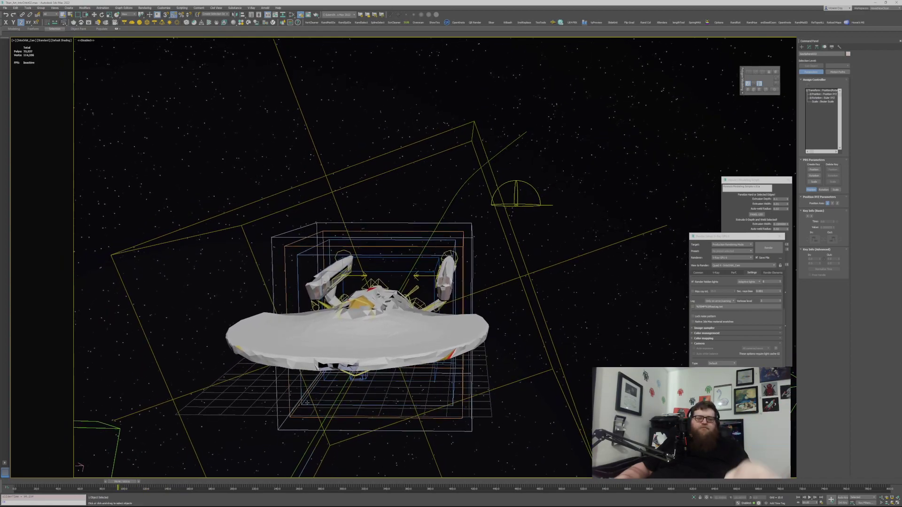
pyautogui.moveTo(115, 483); pyautogui.dragTo(97, 481)
# Step: Display edged faces in the camera view and select the streak effect meshes surrounding the arriving ship
pyautogui.press('F4')
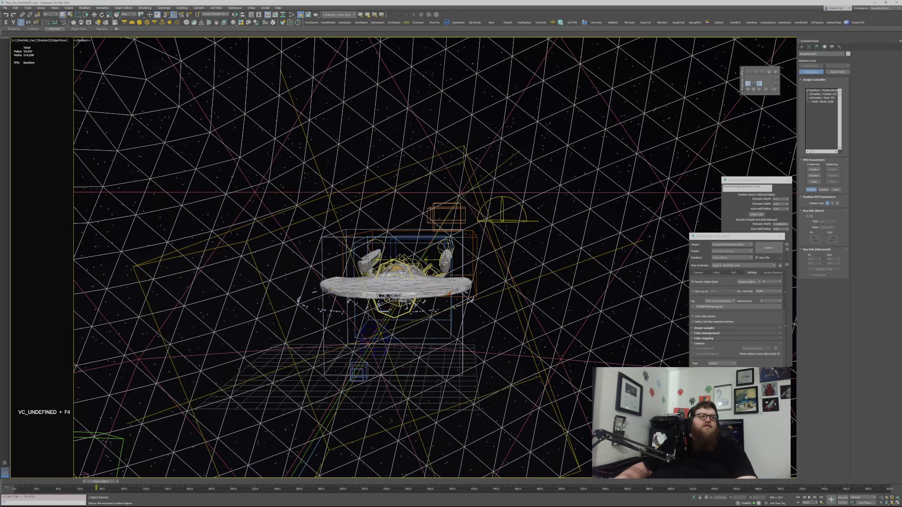
pyautogui.click(442, 326)
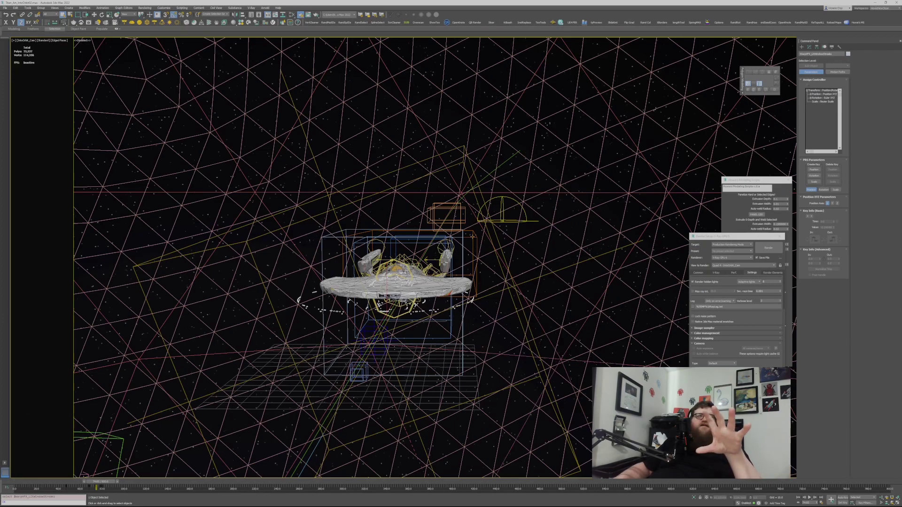
pyautogui.click(475, 251)
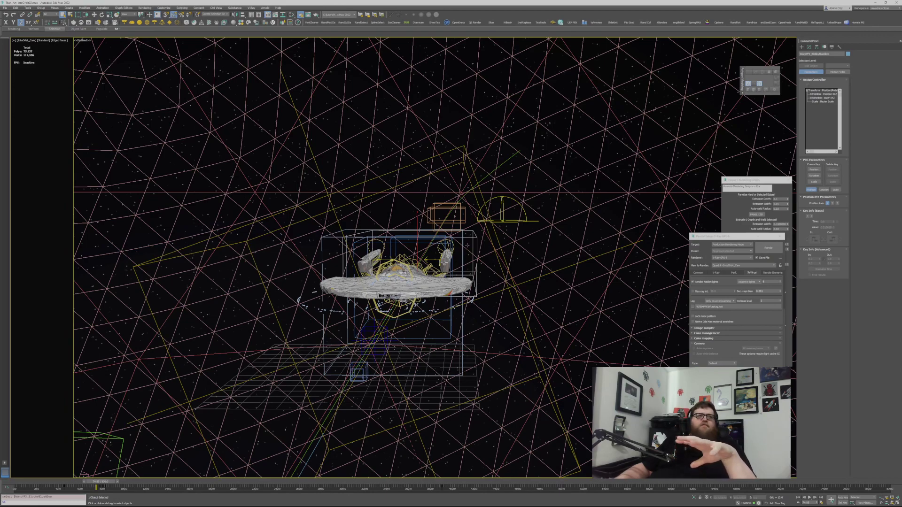
# Step: Select the path-constrained effect object around the ship, inspect its % Along Path setting, and scrub through the arrival
pyautogui.click(463, 329)
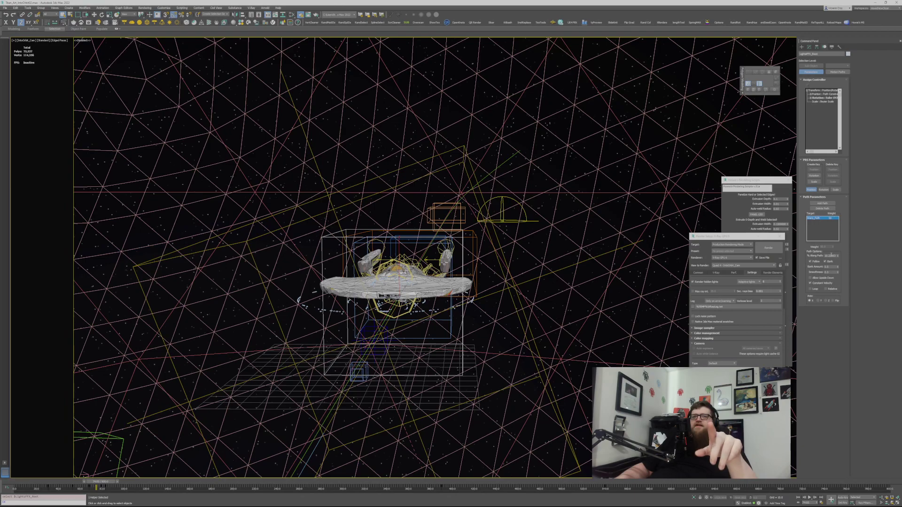
pyautogui.click(831, 256)
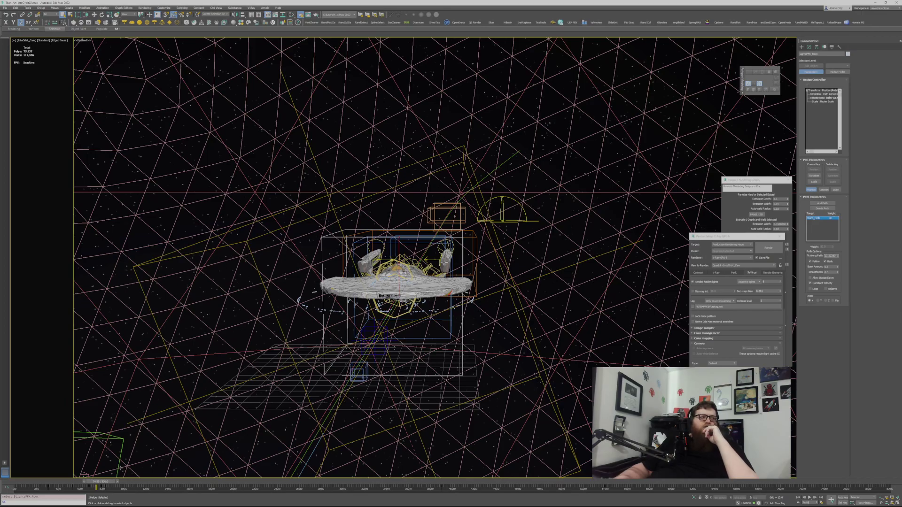
pyautogui.moveTo(107, 485); pyautogui.dragTo(104, 463)
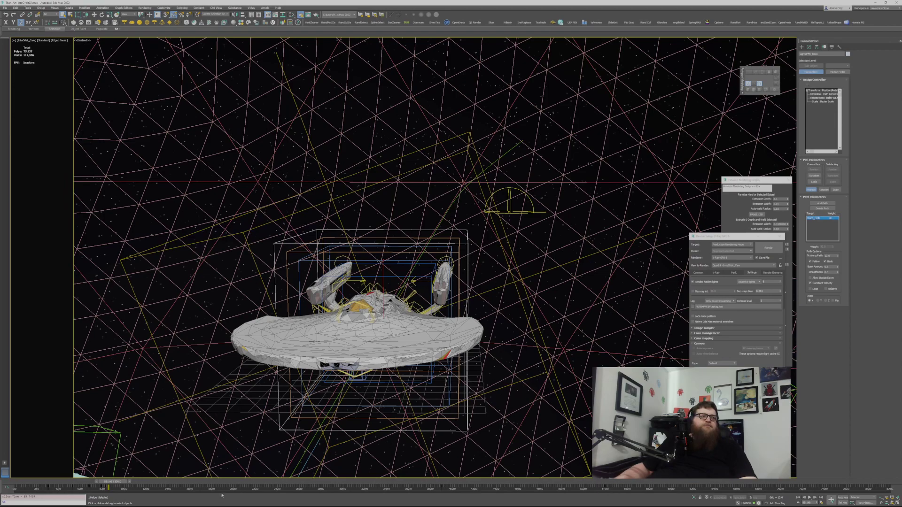
pyautogui.moveTo(124, 482); pyautogui.dragTo(110, 482)
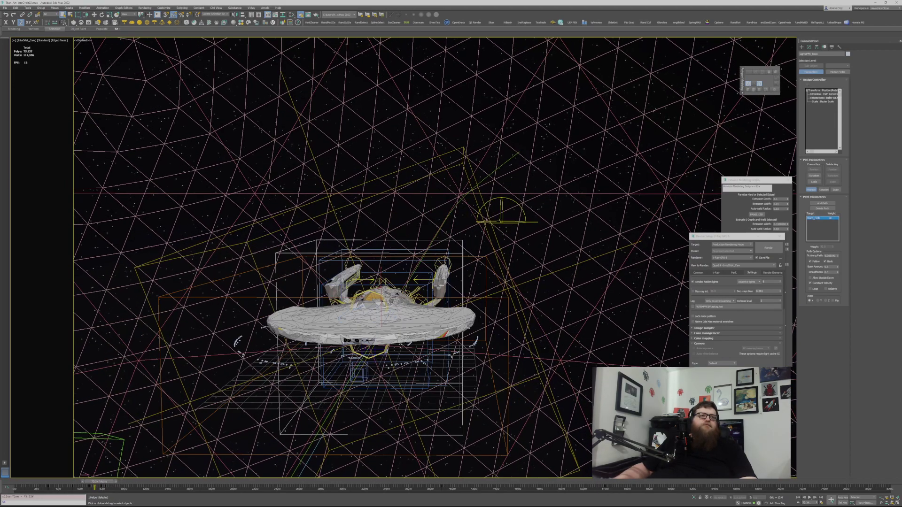
# Step: Select the wide effect mesh around the ship, show its modifier stack, and scrub the ship's close pass to check the Push value
pyautogui.click(478, 297)
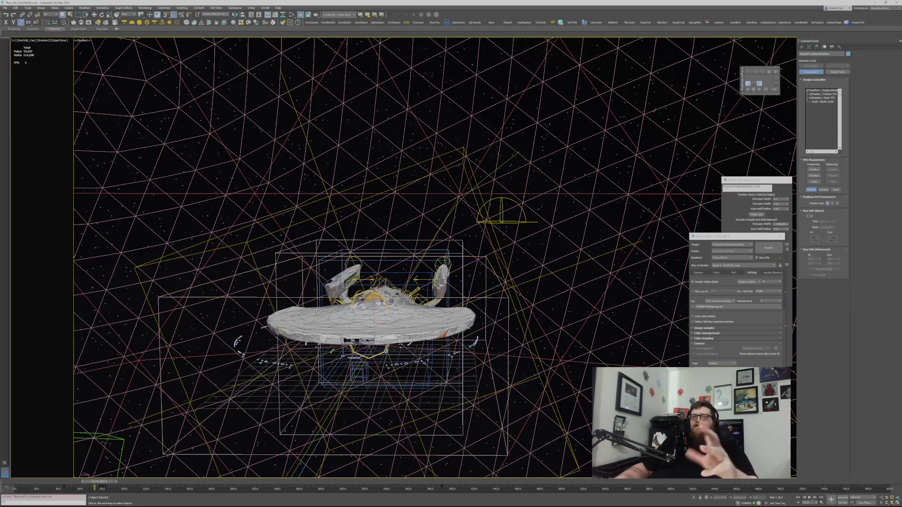
pyautogui.click(809, 47)
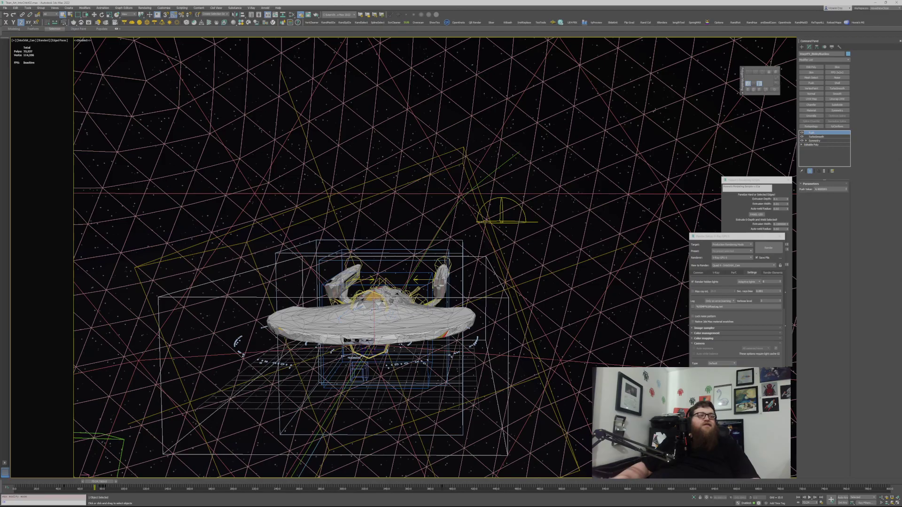
pyautogui.moveTo(294, 484); pyautogui.dragTo(396, 469)
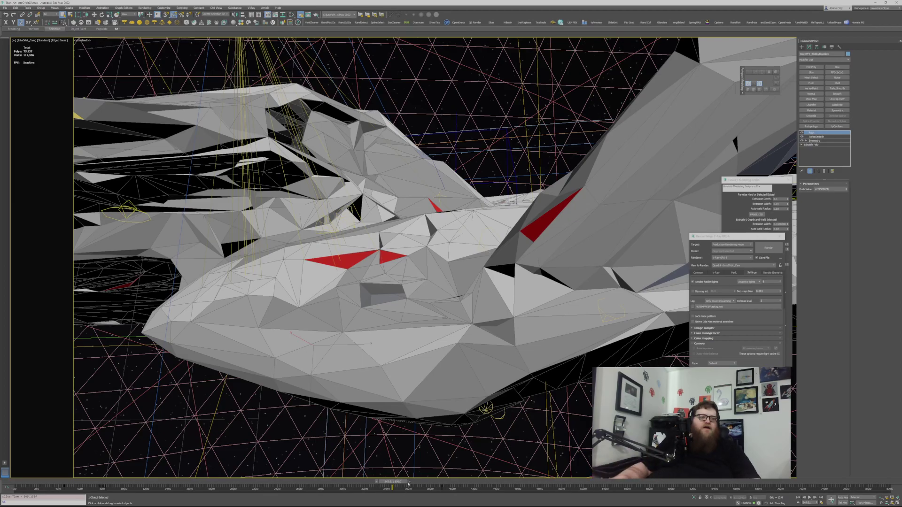
pyautogui.moveTo(408, 483); pyautogui.dragTo(223, 418)
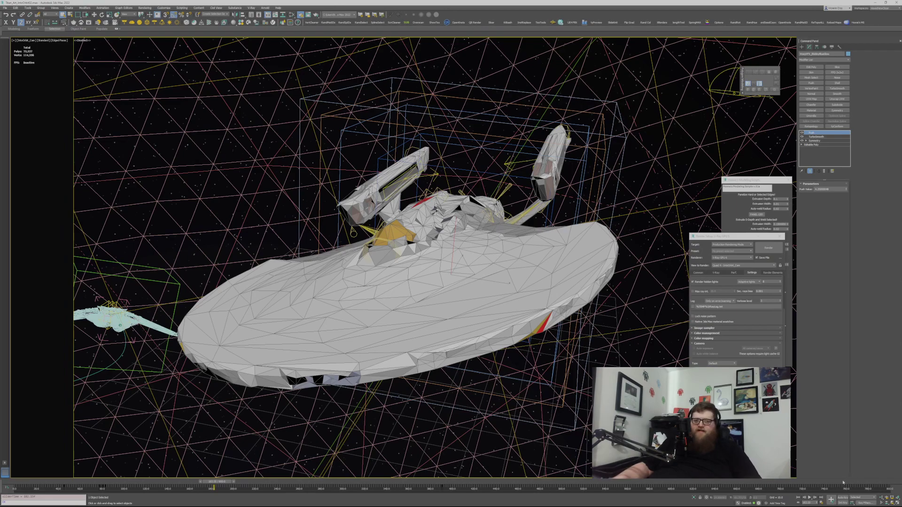
# Step: Scrub the animation through the planet approach, return to the opening frames, and replay the ship's arrival
pyautogui.moveTo(842, 482); pyautogui.dragTo(625, 484)
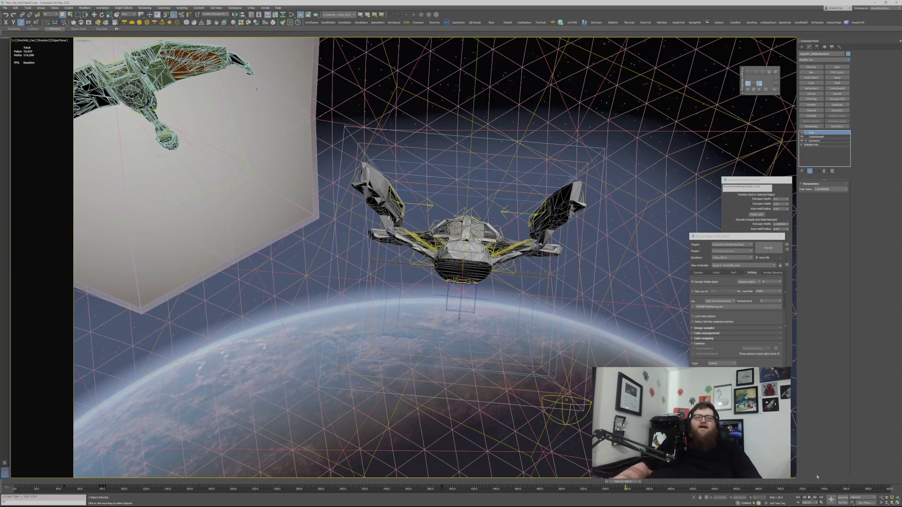
pyautogui.moveTo(625, 482); pyautogui.dragTo(888, 452)
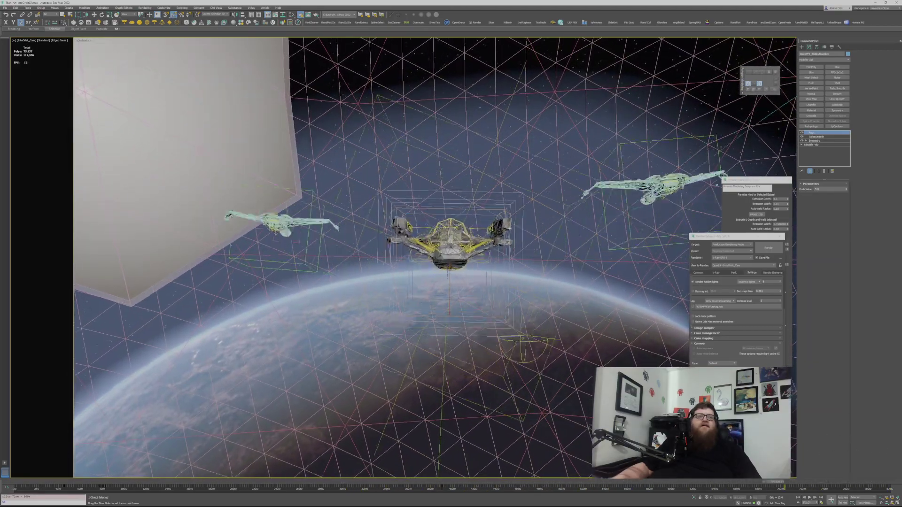
pyautogui.moveTo(754, 442); pyautogui.dragTo(182, 439)
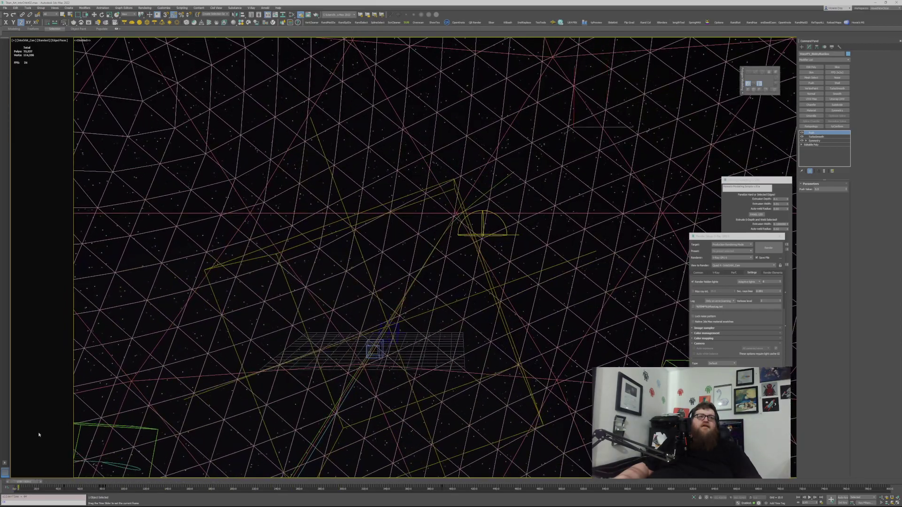
pyautogui.moveTo(39, 435); pyautogui.dragTo(100, 430)
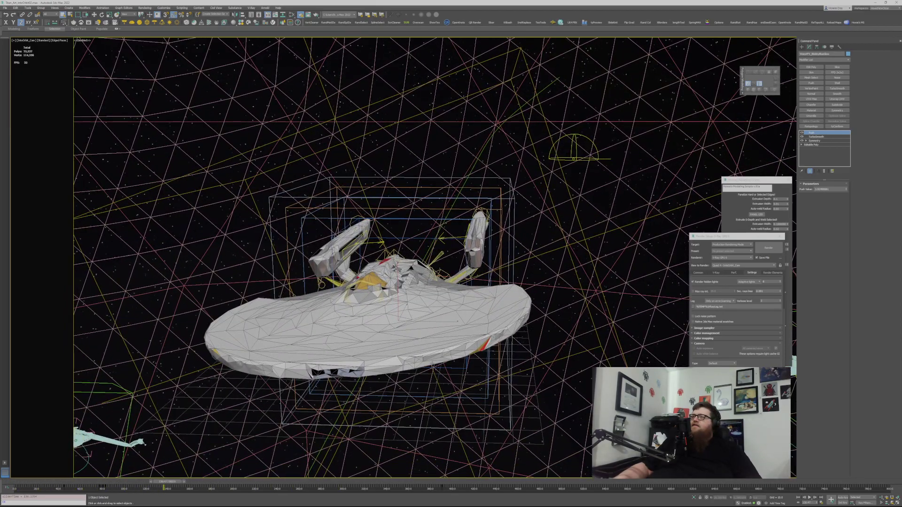